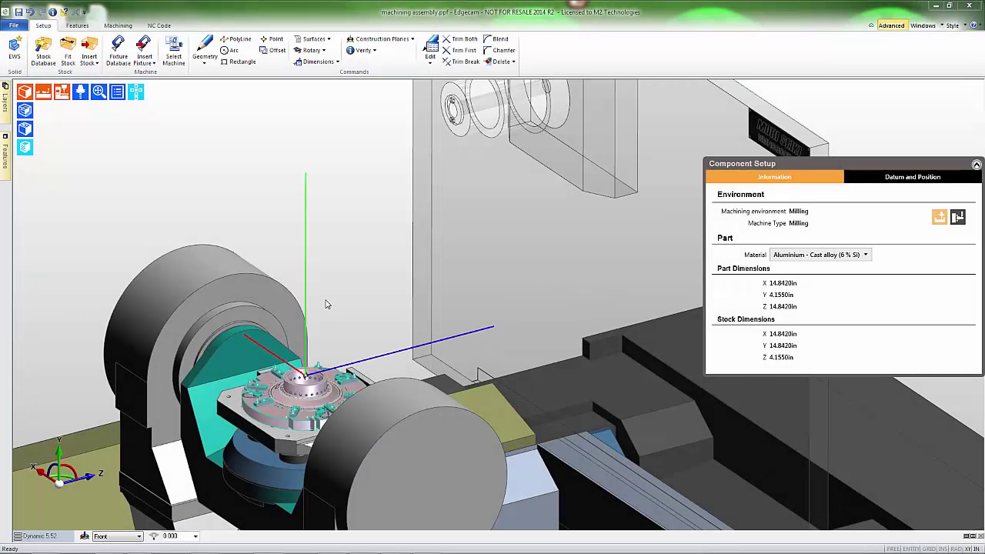
- Hide the machine model and the Fixture layer, then zoom to fit the gear ring
{"action": "left_click", "coordinate": [62, 91]}
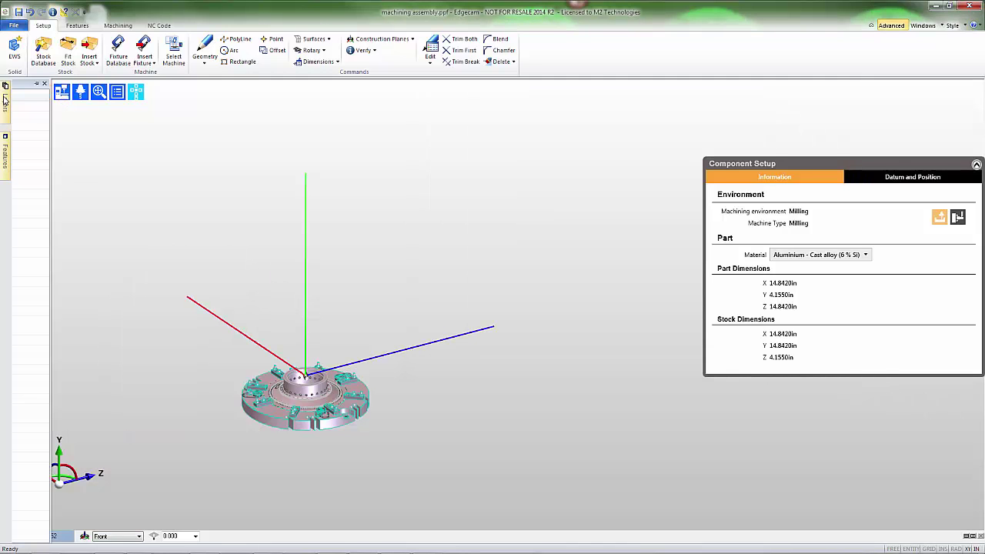
{"action": "mouse_move", "coordinate": [5, 100]}
{"action": "left_click", "coordinate": [71, 110]}
{"action": "left_click", "coordinate": [72, 113]}
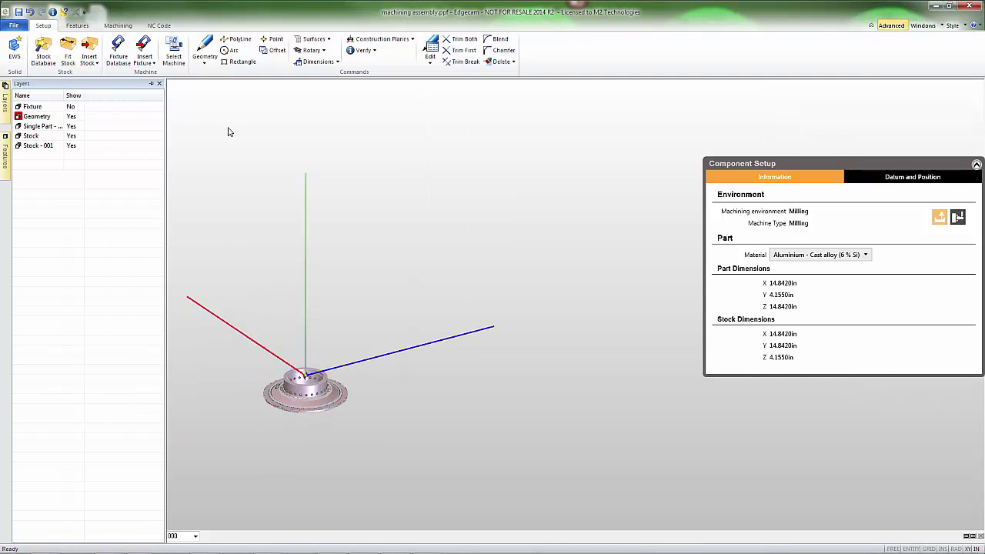
{"action": "left_click", "coordinate": [98, 93]}
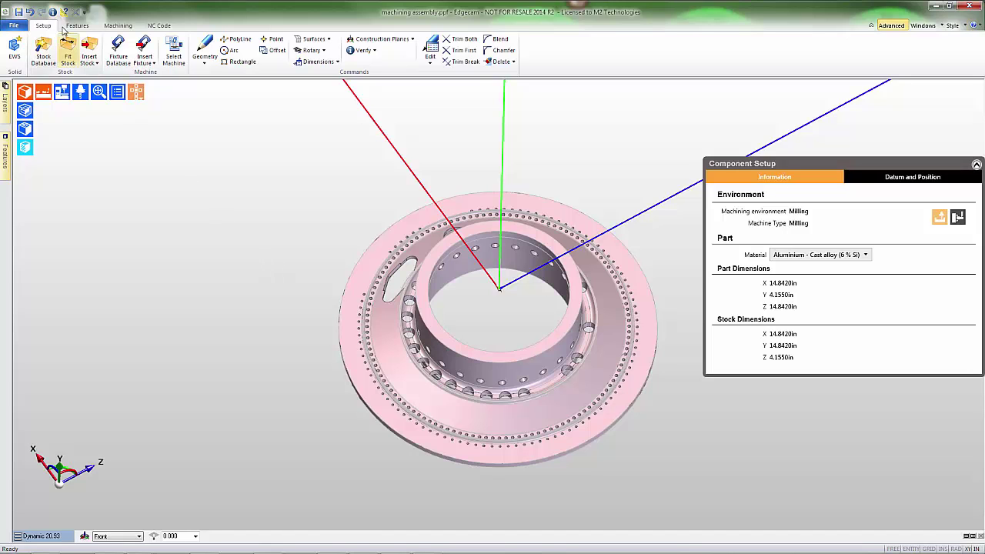
- Run Find Features on the solid for the Top plane, keeping the default hole options
{"action": "left_click", "coordinate": [77, 26]}
{"action": "left_click", "coordinate": [22, 52]}
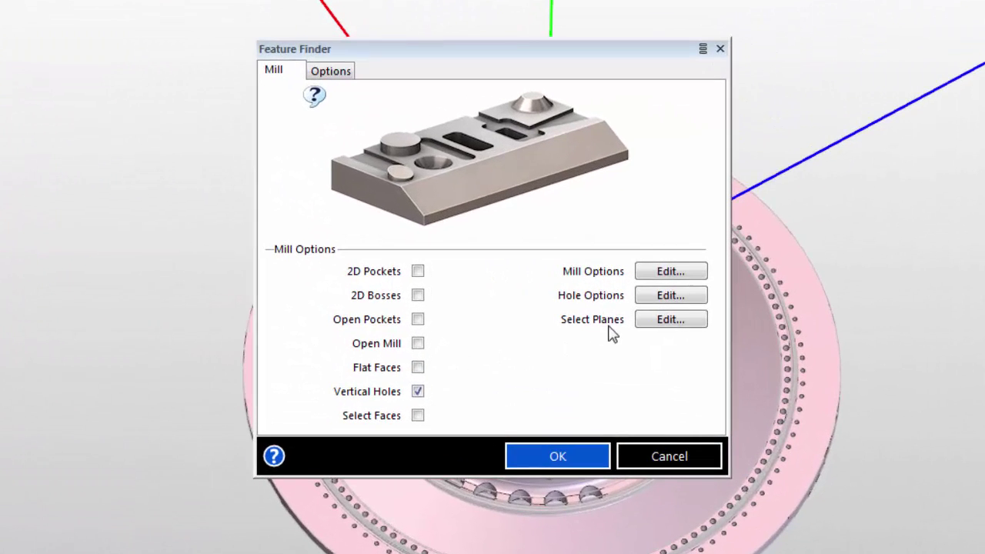
{"action": "left_click", "coordinate": [663, 297]}
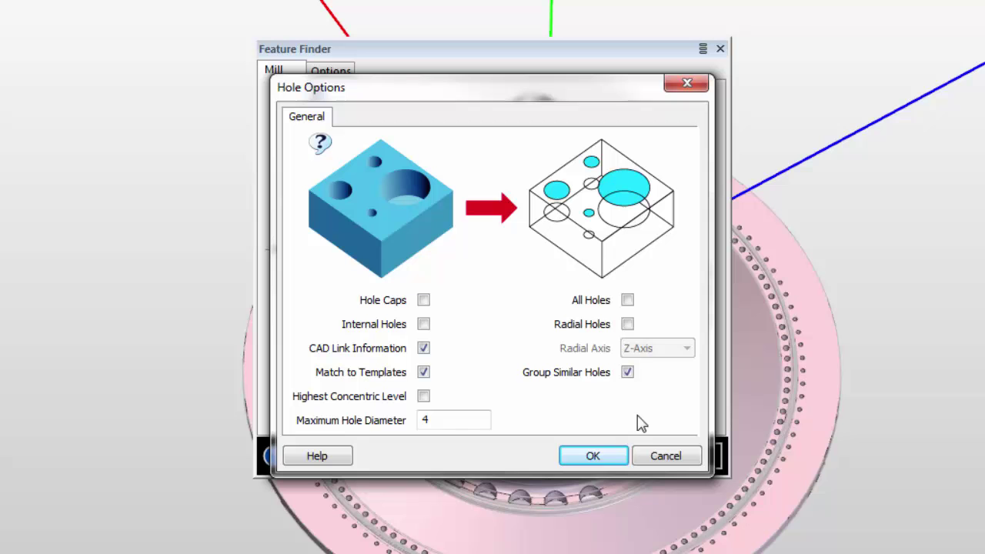
{"action": "left_click", "coordinate": [663, 460]}
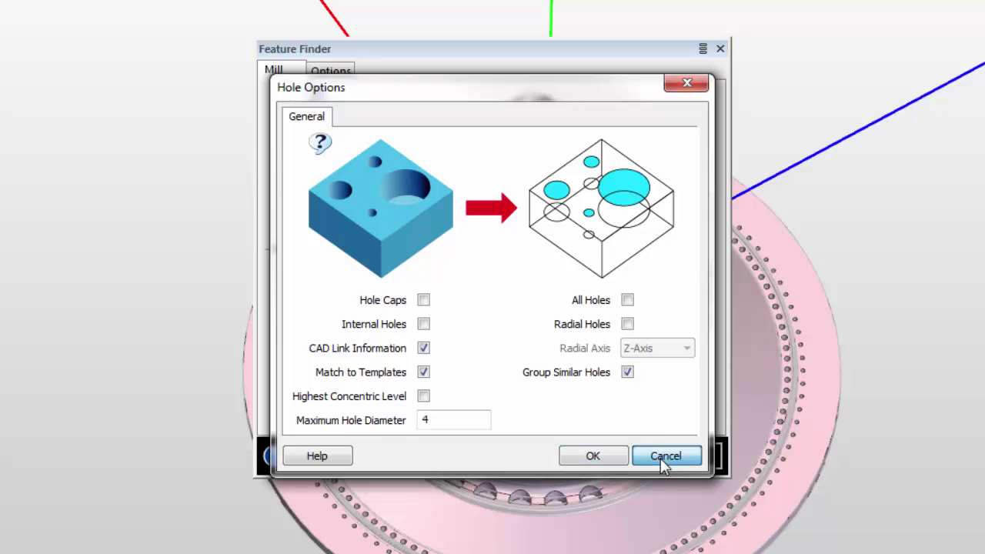
{"action": "left_click", "coordinate": [654, 313]}
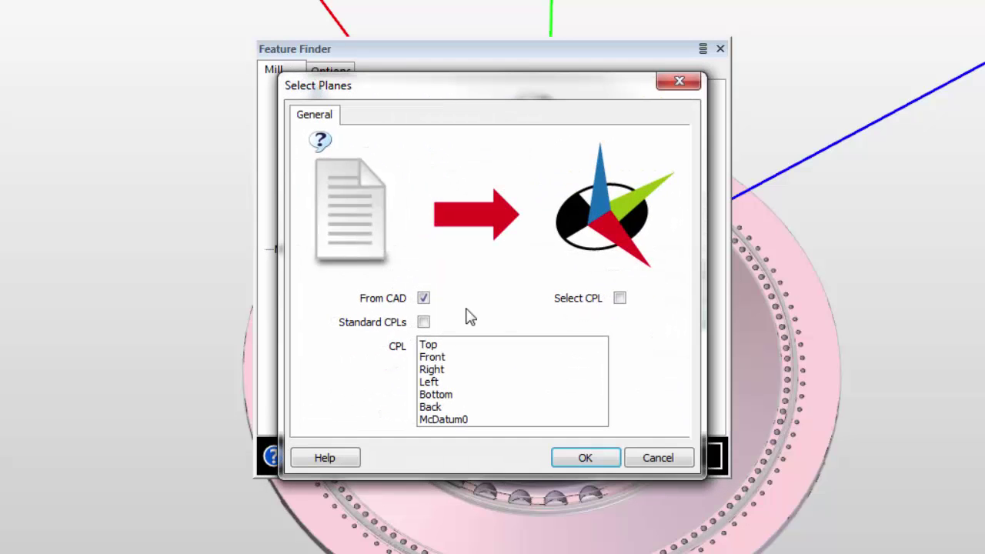
{"action": "left_click", "coordinate": [419, 341]}
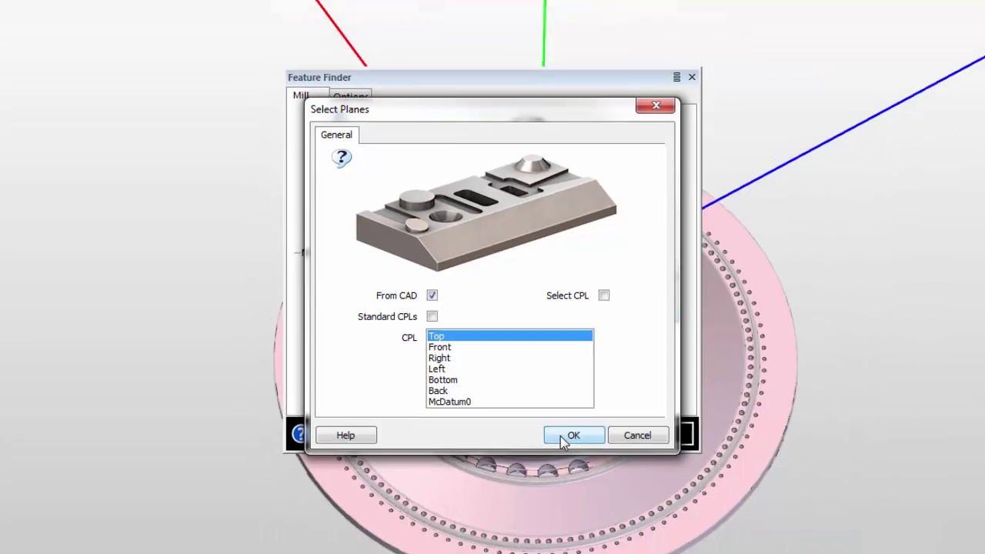
{"action": "left_click", "coordinate": [573, 435]}
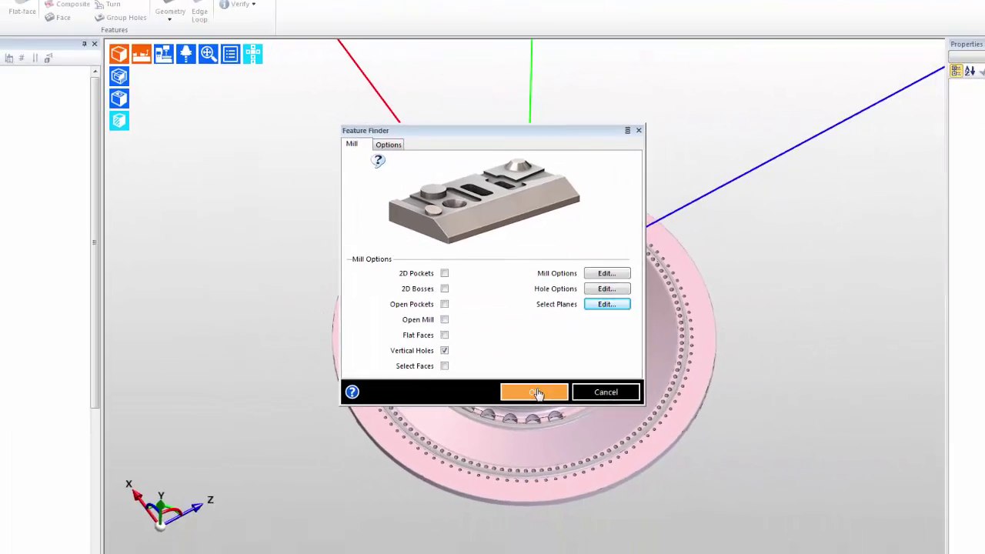
{"action": "left_click", "coordinate": [552, 431]}
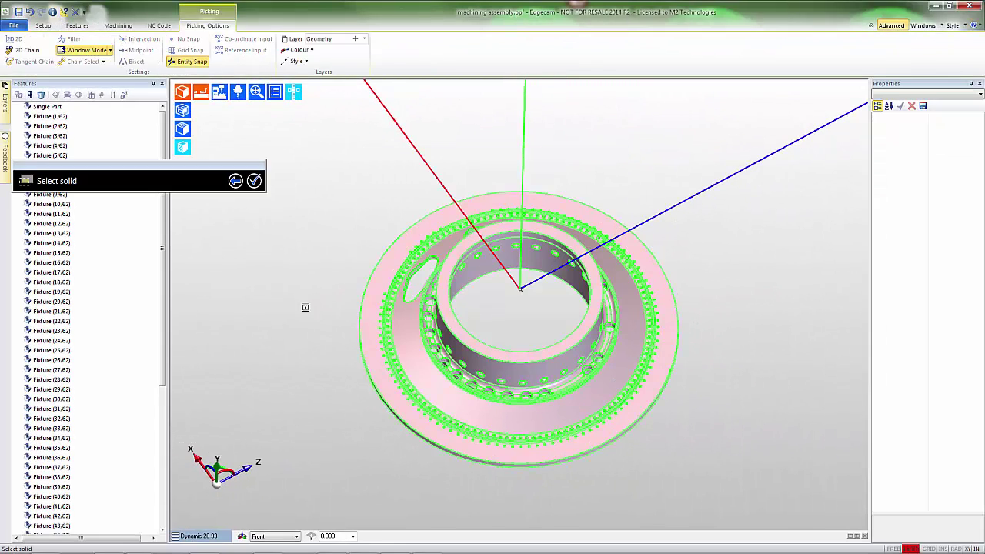
{"action": "right_click", "coordinate": [305, 307]}
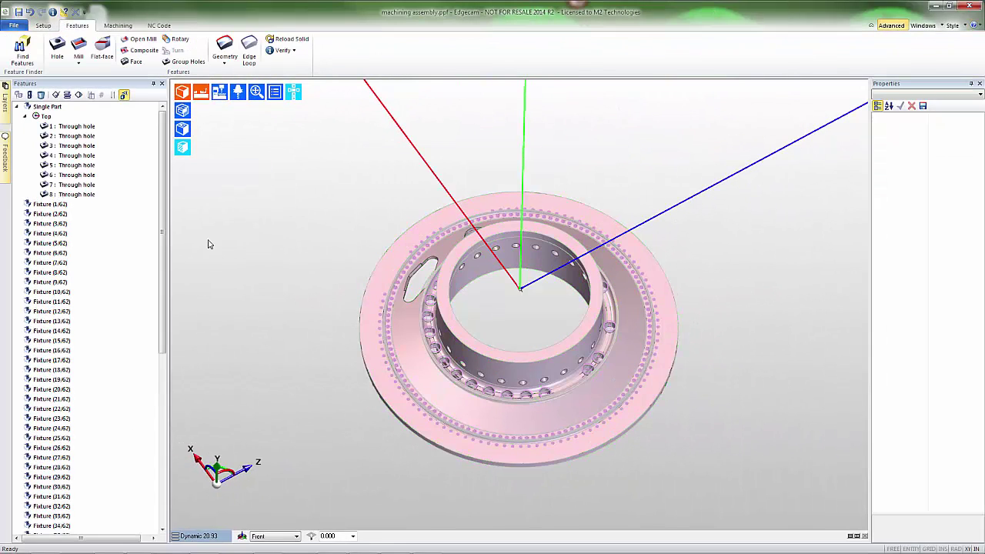
- Select the 8 : Through hole feature and view the part from Top
{"action": "left_click", "coordinate": [80, 195]}
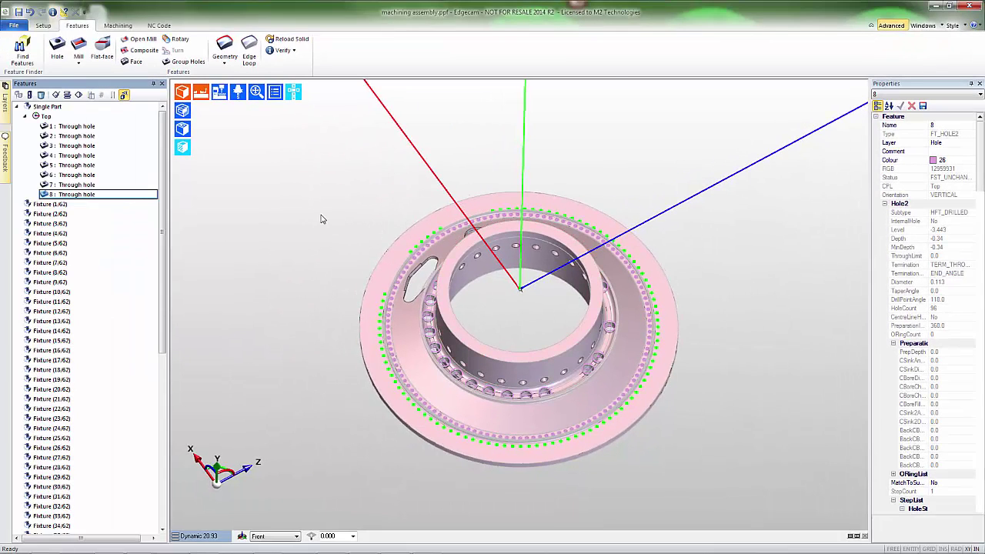
{"action": "left_click", "coordinate": [262, 537]}
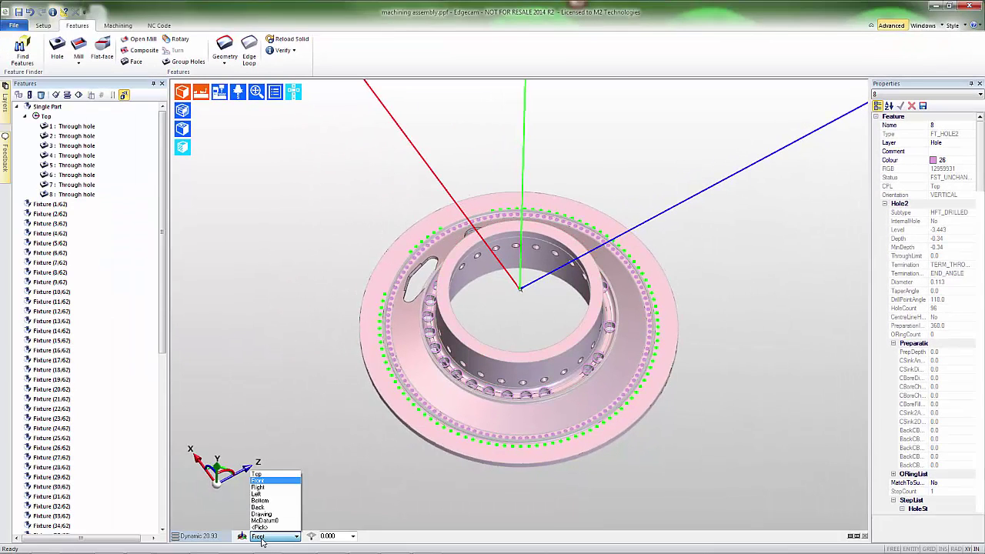
{"action": "left_click", "coordinate": [265, 474]}
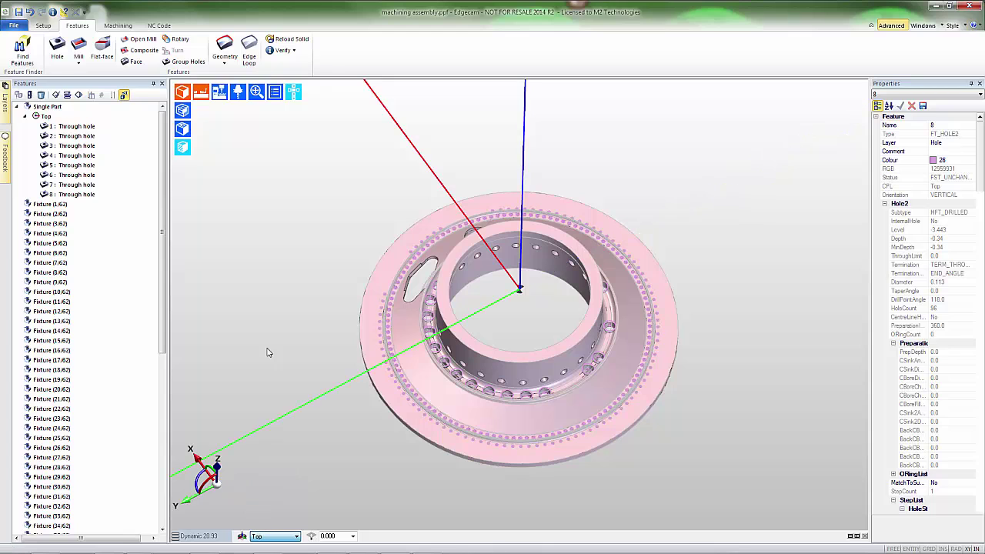
- Enable Track CPL in the view configuration settings
{"action": "left_click", "coordinate": [275, 93]}
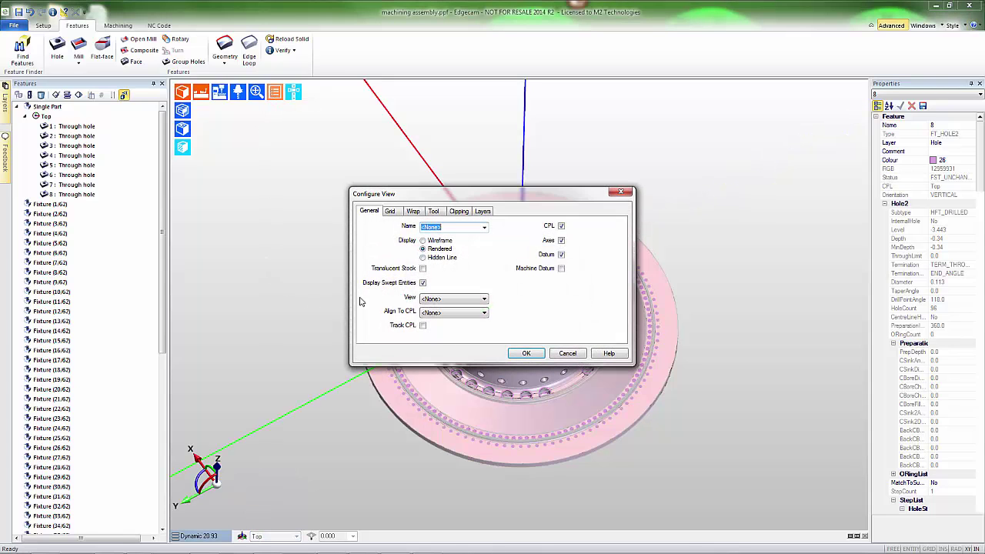
{"action": "left_click", "coordinate": [422, 326]}
{"action": "left_click", "coordinate": [525, 353]}
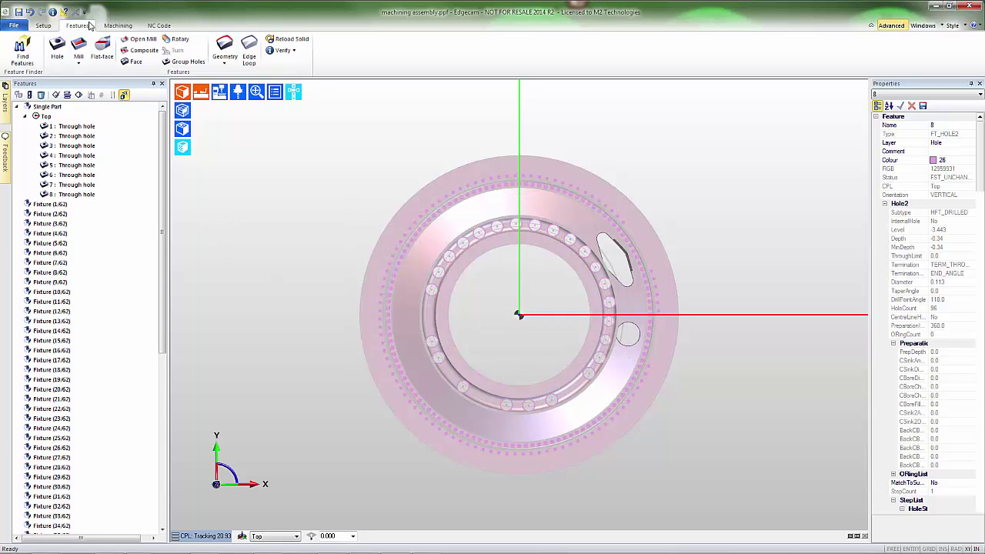
{"action": "left_click", "coordinate": [43, 25]}
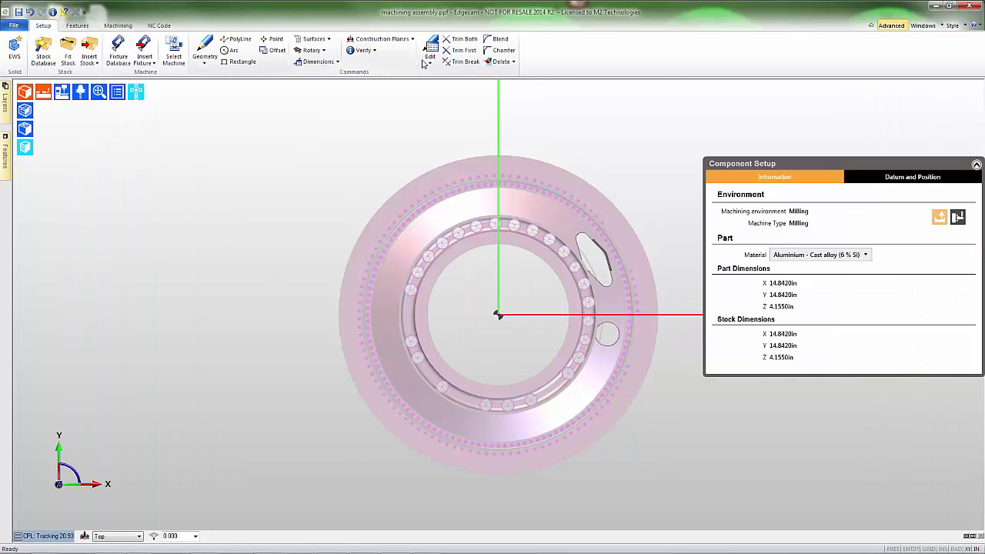
- Explode the outer grouped hole ring, placing the split holes on layer Hole 2
{"action": "left_click", "coordinate": [426, 61]}
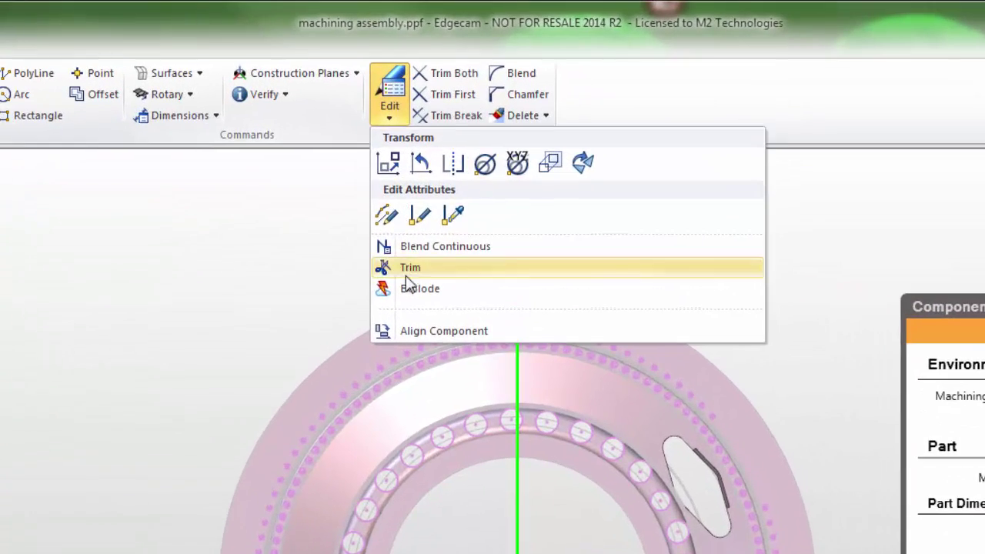
{"action": "left_click", "coordinate": [407, 288]}
{"action": "left_click", "coordinate": [422, 312]}
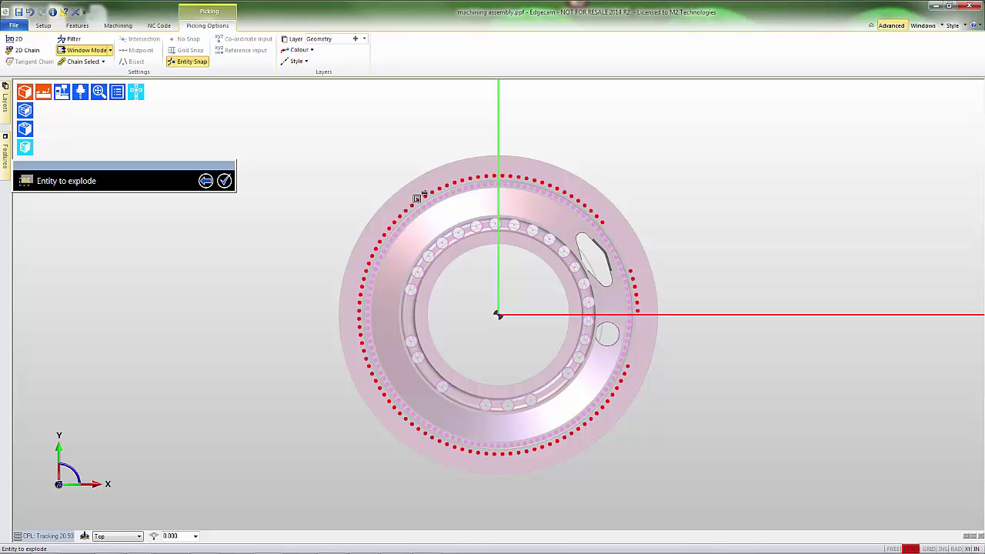
{"action": "left_click", "coordinate": [417, 197]}
{"action": "right_click", "coordinate": [324, 169]}
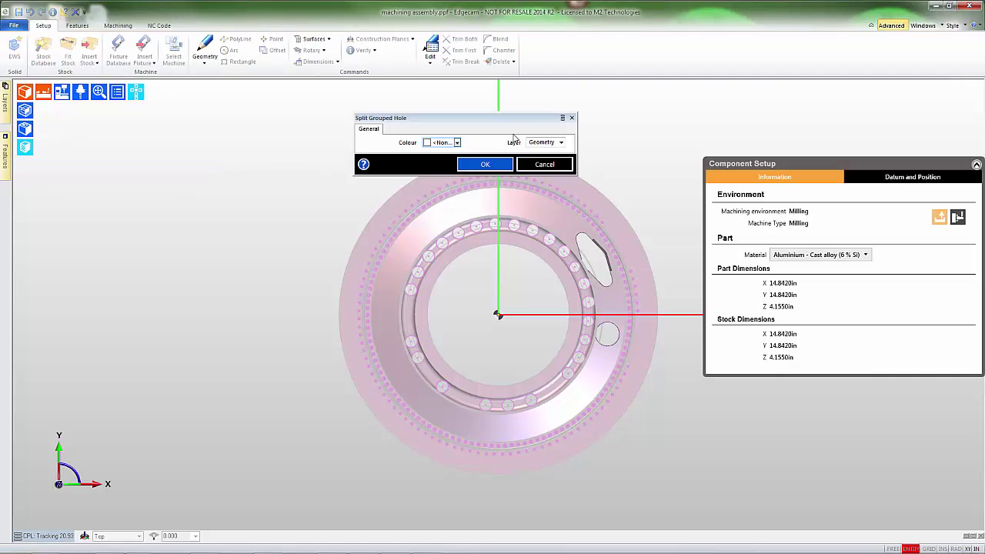
{"action": "double_click", "coordinate": [531, 143]}
{"action": "type", "text": "Hole 2"}
{"action": "key", "text": "Return"}
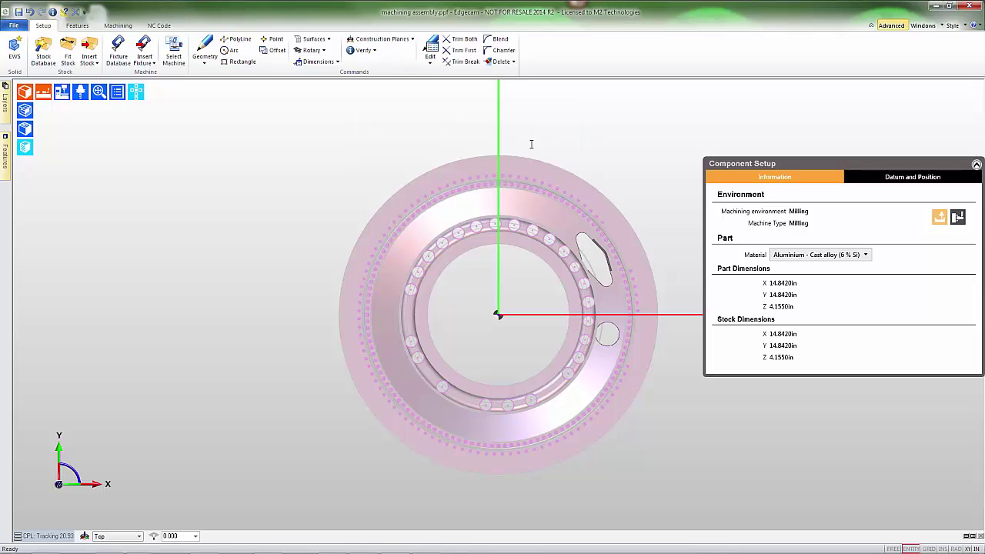
- Use Show Only on the Hole 2 layer so only the outer holes remain visible
{"action": "left_click", "coordinate": [5, 106]}
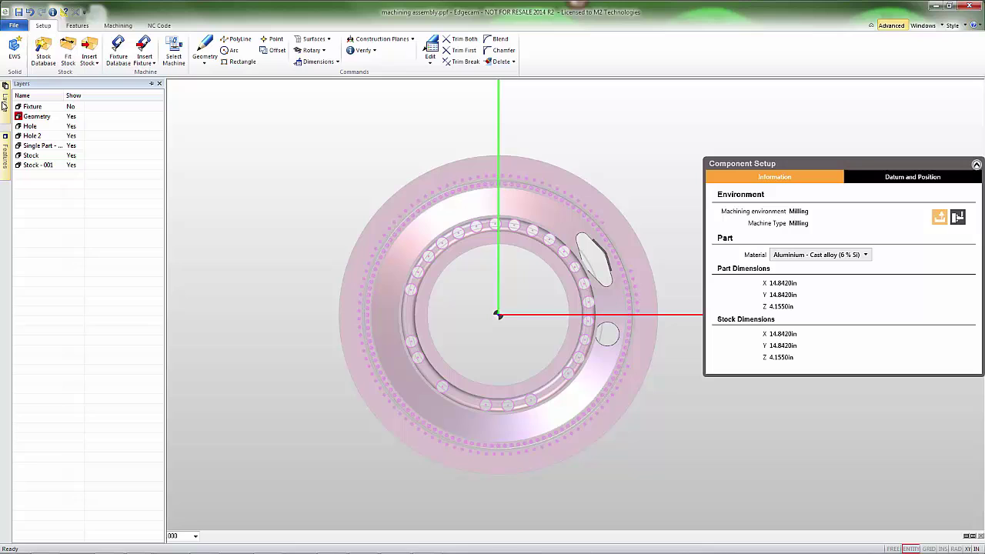
{"action": "right_click", "coordinate": [60, 138]}
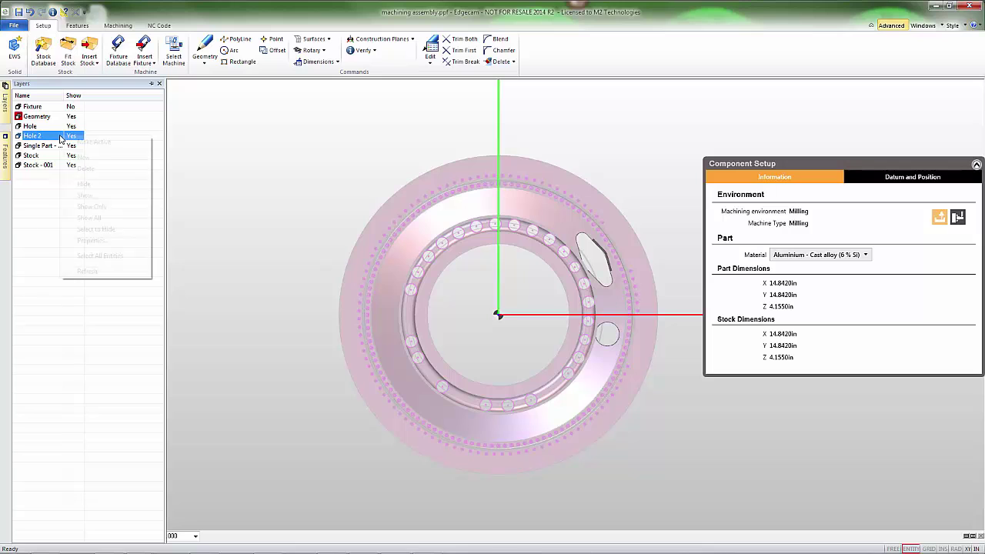
{"action": "left_click", "coordinate": [92, 207]}
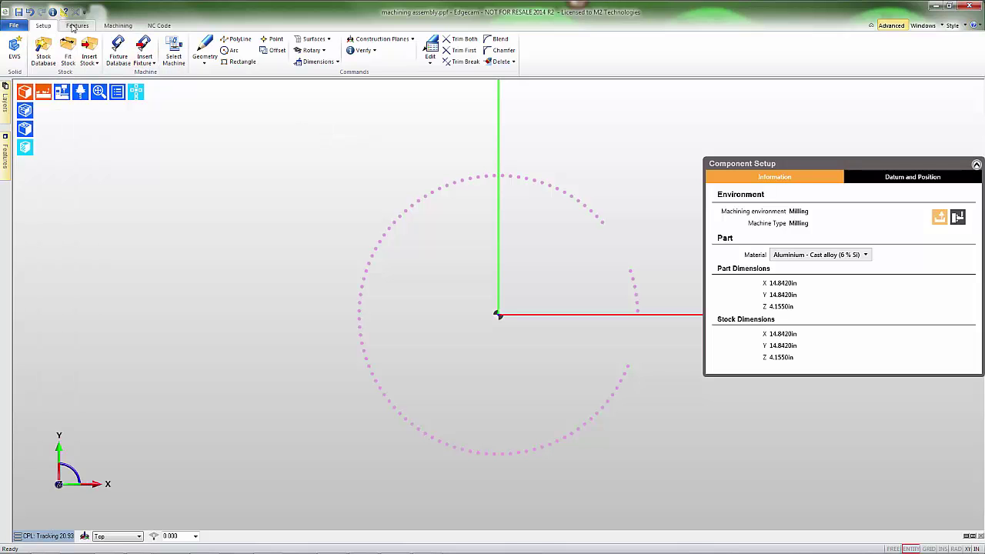
- Group the top-right quadrant holes as '0.113 first' on layer Hole 2
{"action": "left_click", "coordinate": [77, 26]}
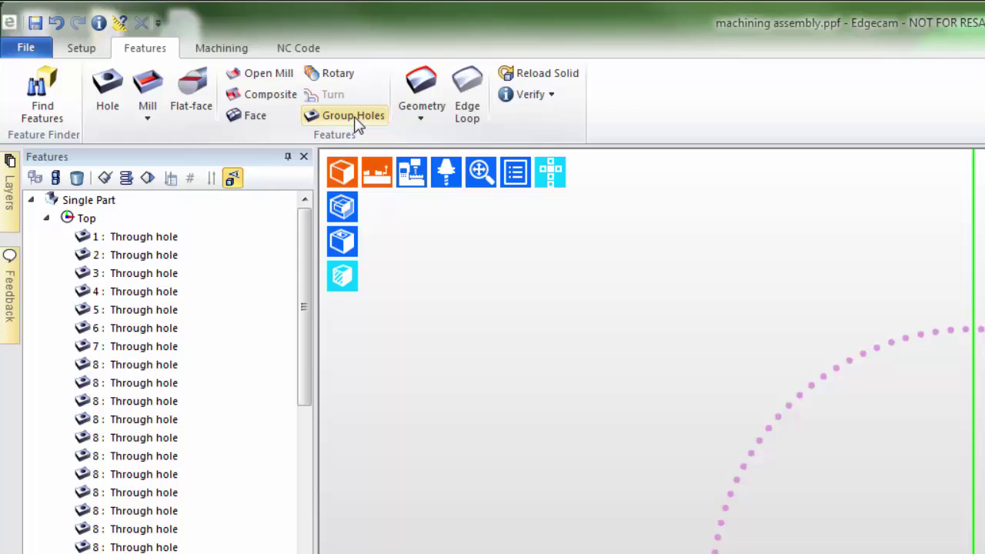
{"action": "left_click", "coordinate": [353, 116]}
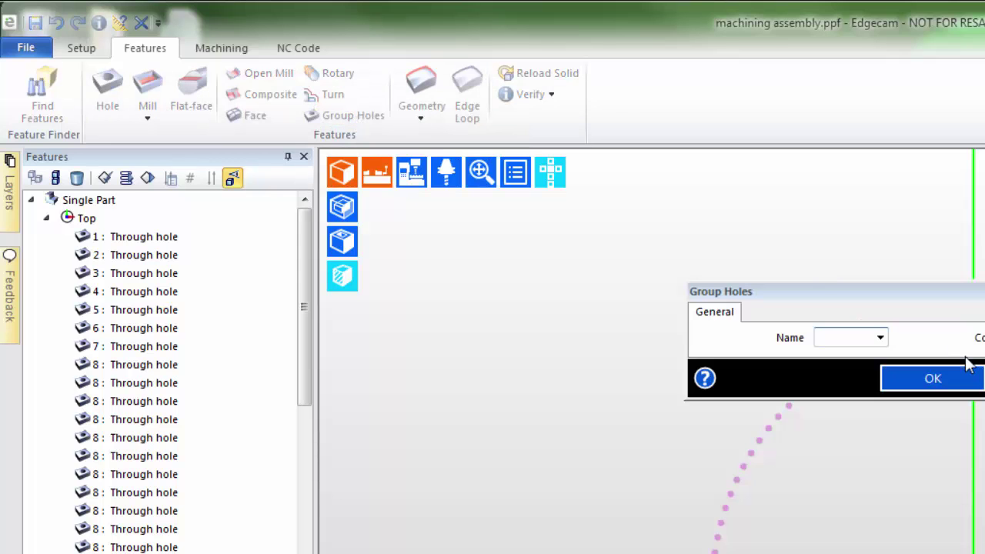
{"action": "type", "text": "0.113"}
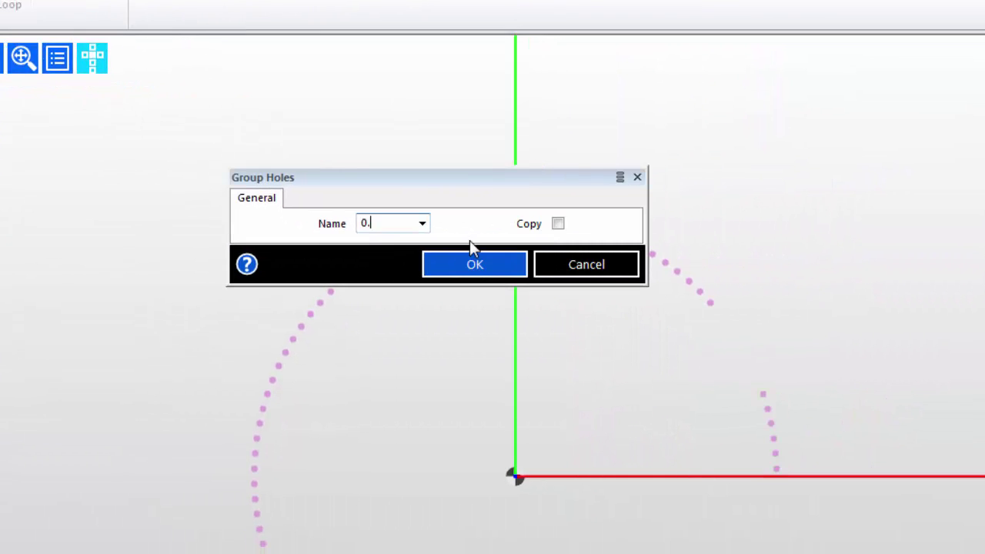
{"action": "type", "text": " first"}
{"action": "left_click", "coordinate": [473, 262]}
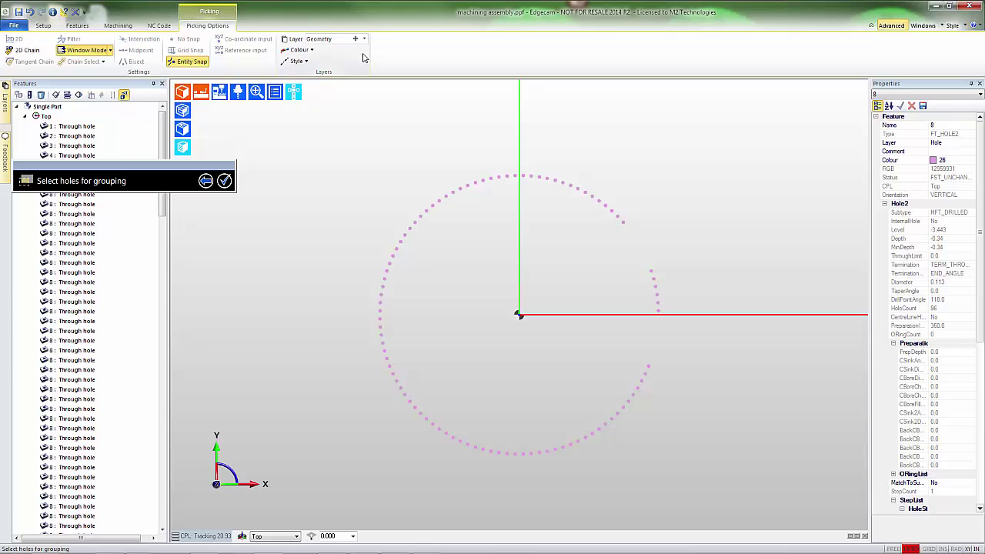
{"action": "left_click", "coordinate": [364, 38]}
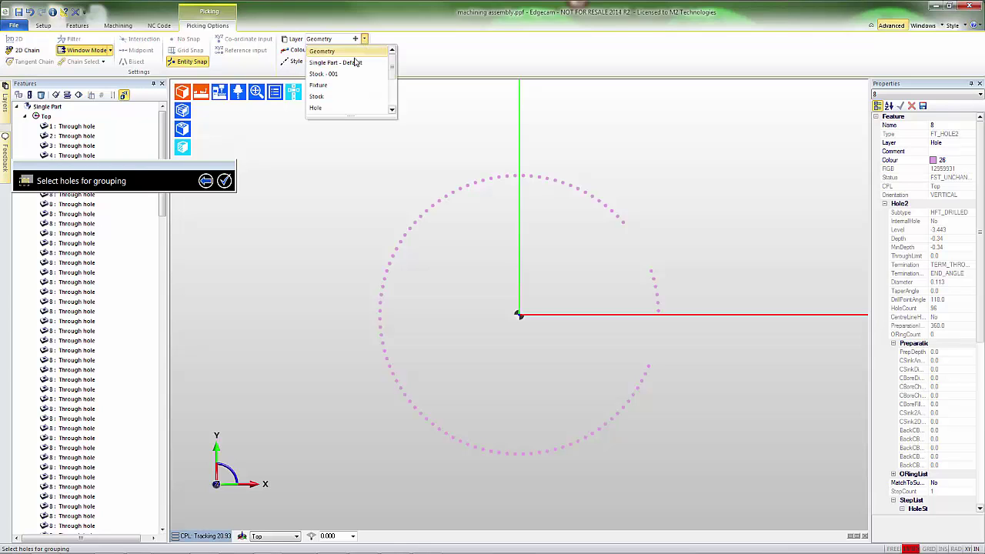
{"action": "scroll", "coordinate": [324, 108], "scroll_direction": "down", "scroll_amount": 1}
{"action": "left_click", "coordinate": [324, 108]}
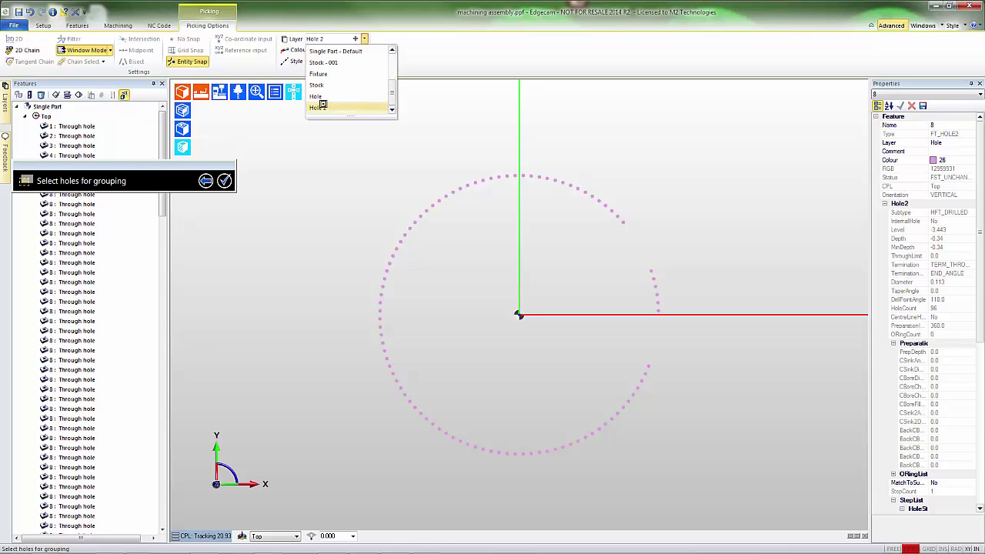
{"action": "left_click", "coordinate": [311, 50]}
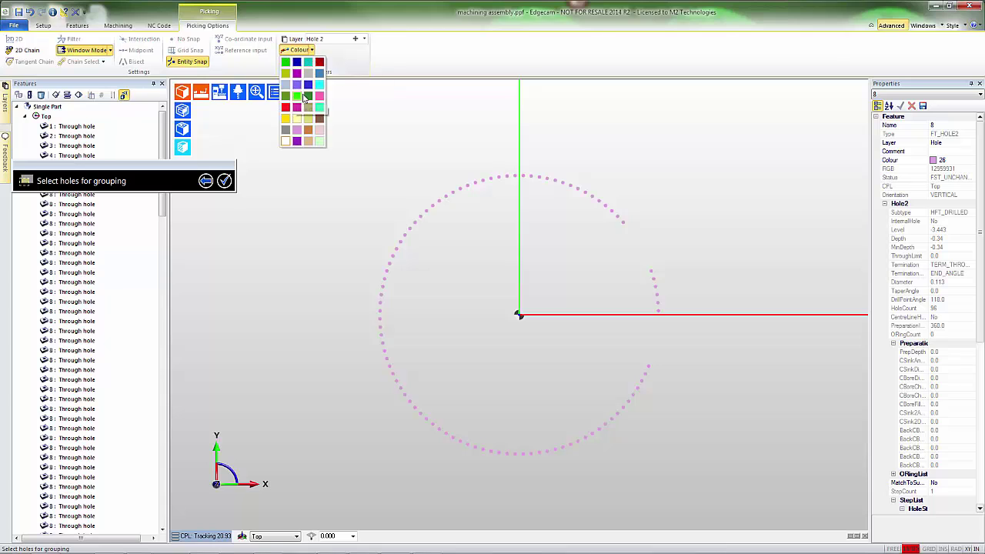
{"action": "left_click", "coordinate": [297, 107]}
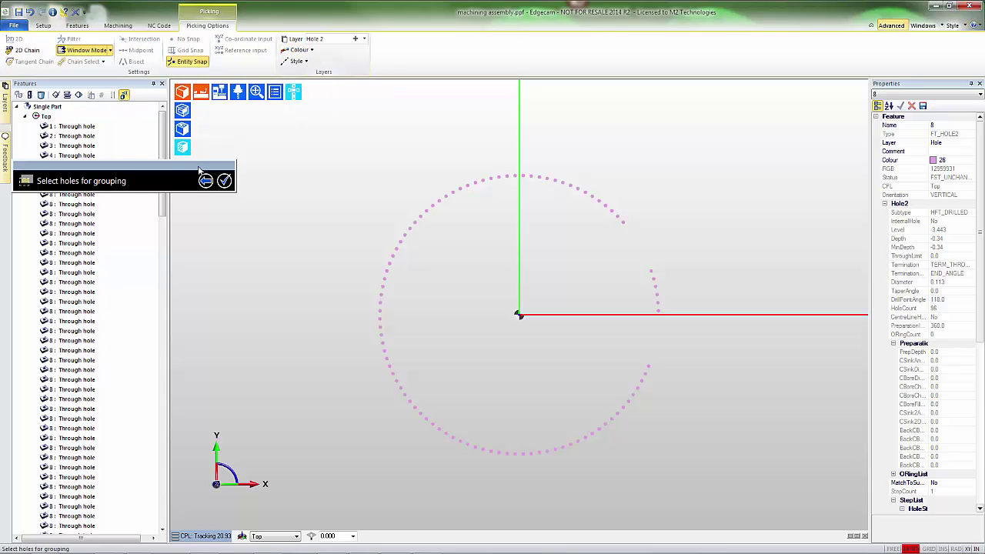
{"action": "left_click_drag", "start_coordinate": [198, 170], "coordinate": [455, 131]}
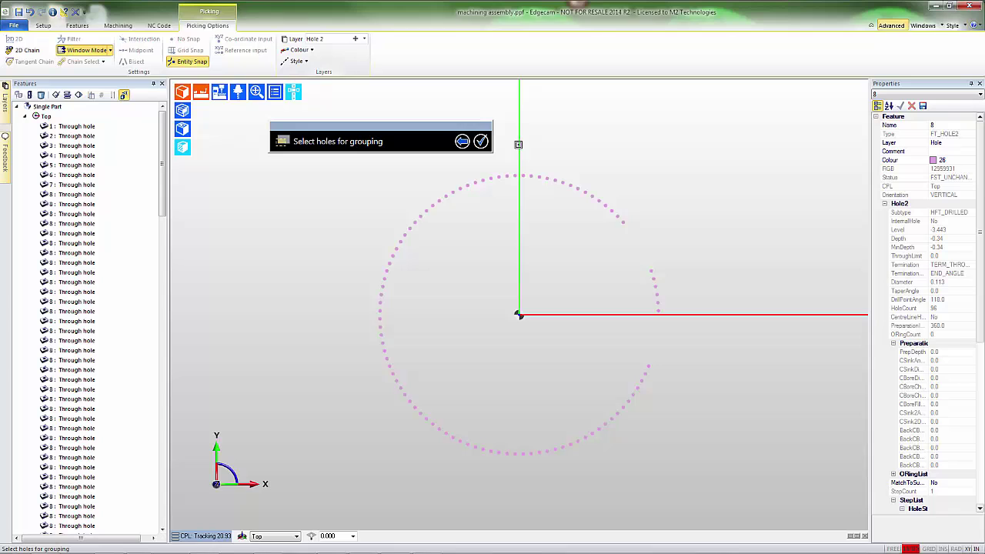
{"action": "left_click_drag", "start_coordinate": [519, 147], "coordinate": [697, 314]}
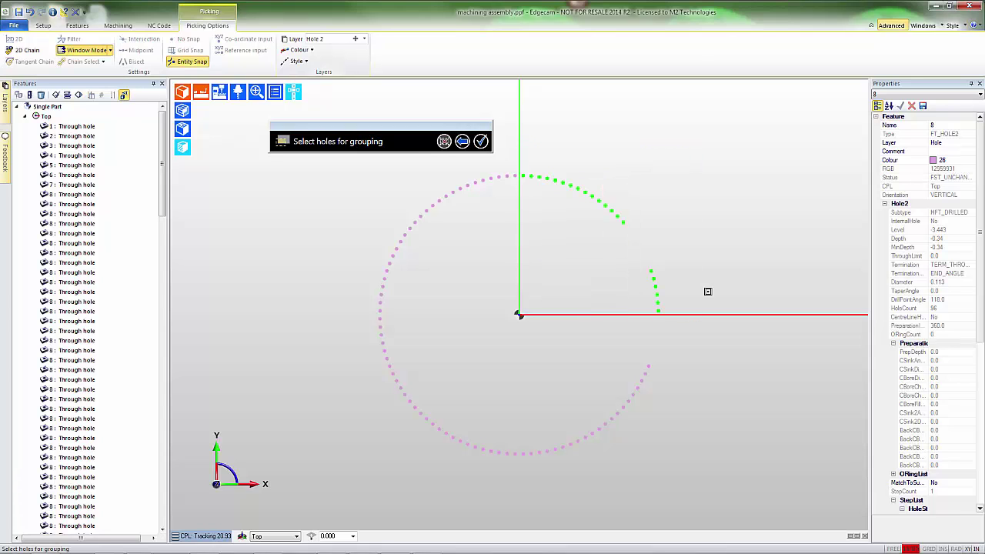
{"action": "right_click", "coordinate": [719, 239]}
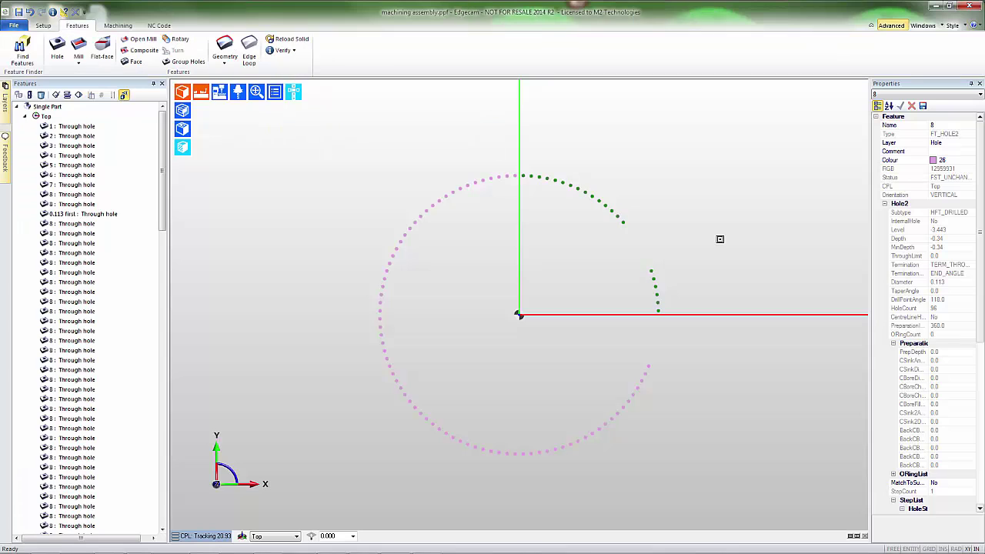
- Group the lower-right and lower-left quadrant holes as the second and third 0.113 groups
{"action": "left_click", "coordinate": [183, 62]}
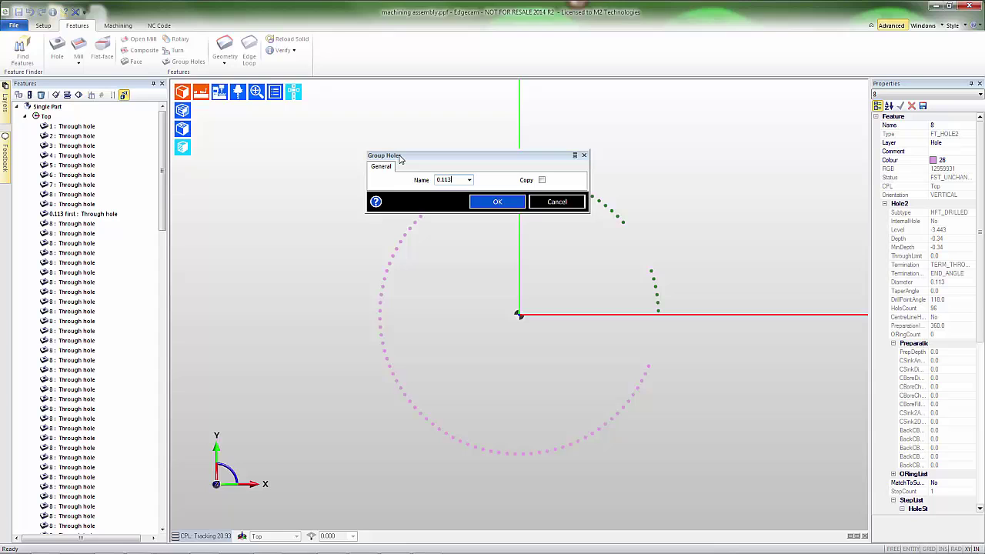
{"action": "key", "text": "Return"}
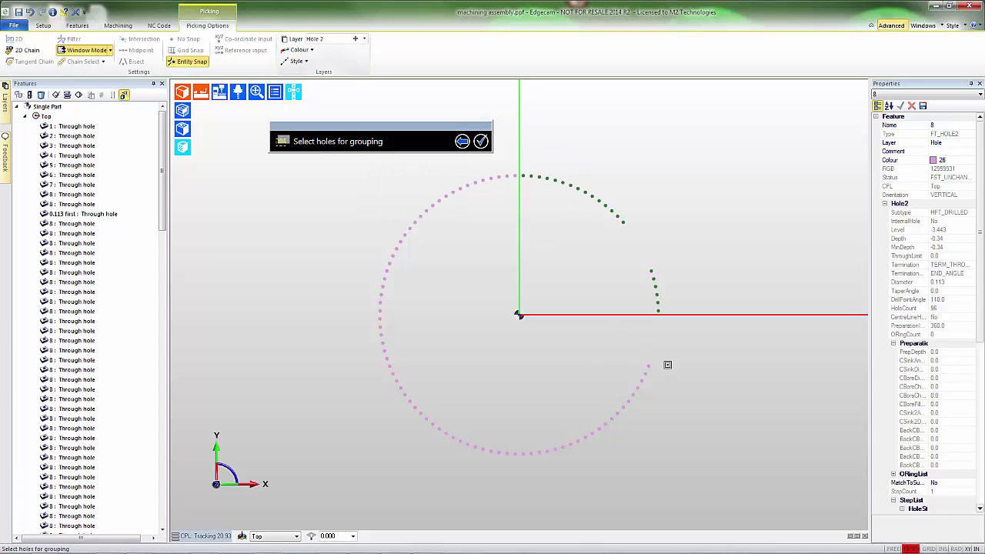
{"action": "left_click_drag", "start_coordinate": [519, 330], "coordinate": [727, 508]}
{"action": "right_click", "coordinate": [688, 421]}
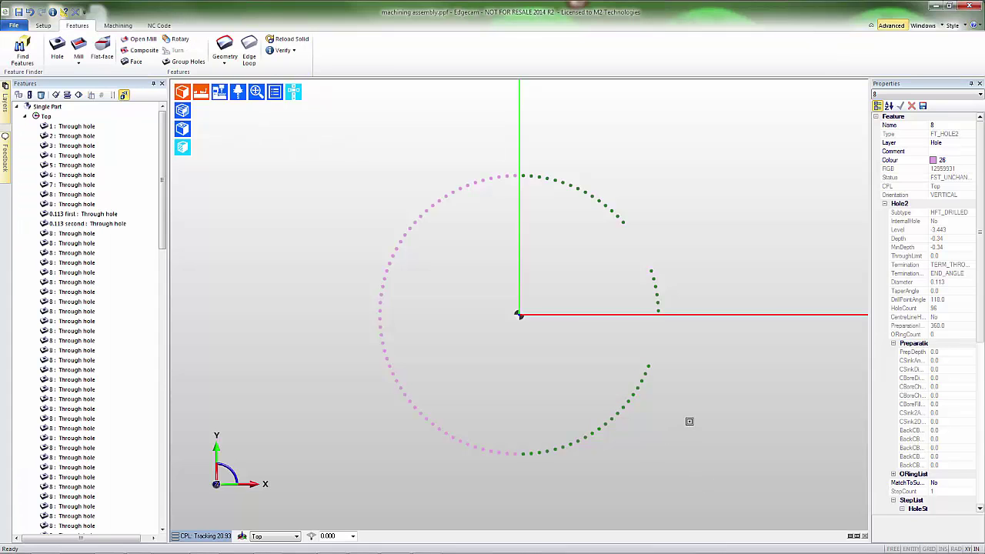
{"action": "right_click", "coordinate": [690, 422]}
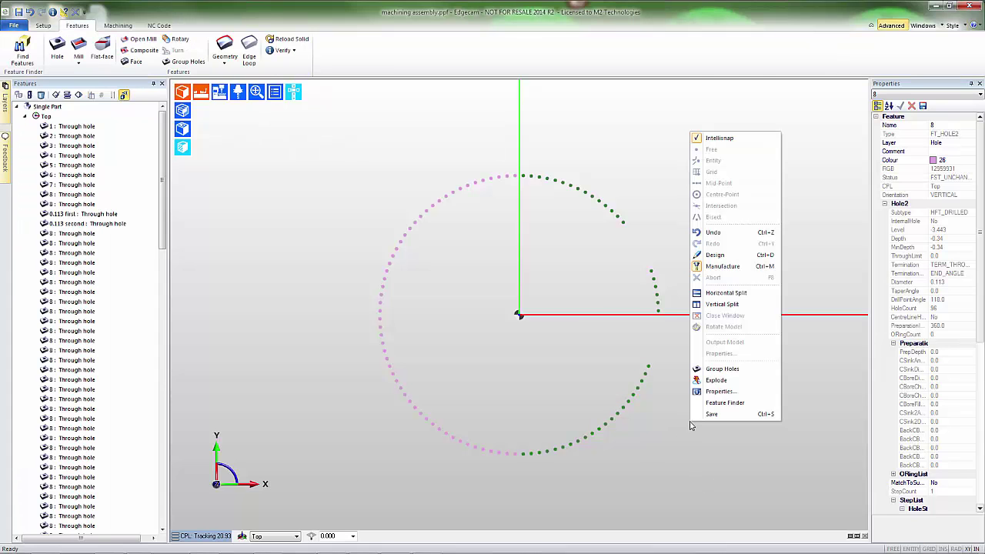
{"action": "left_click", "coordinate": [716, 371]}
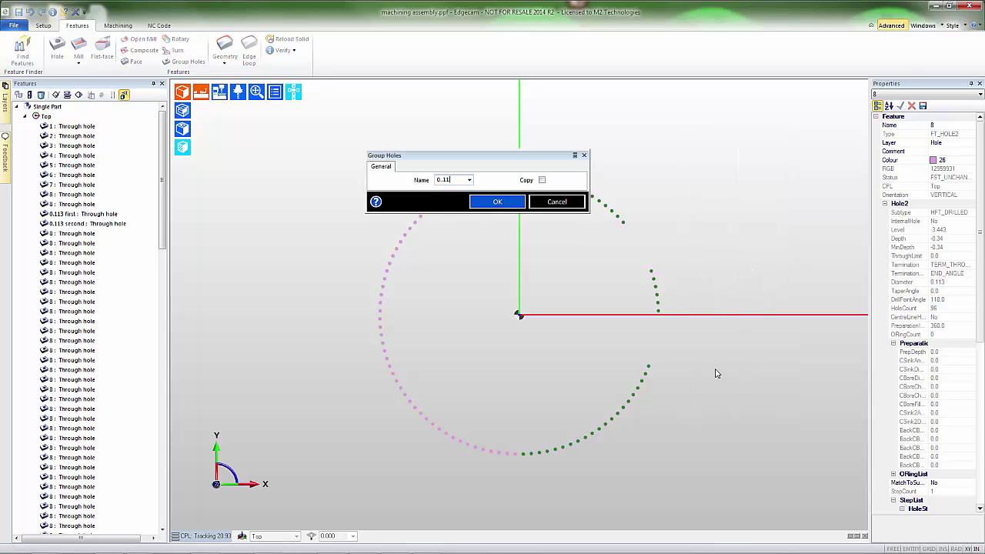
{"action": "key", "text": "Return"}
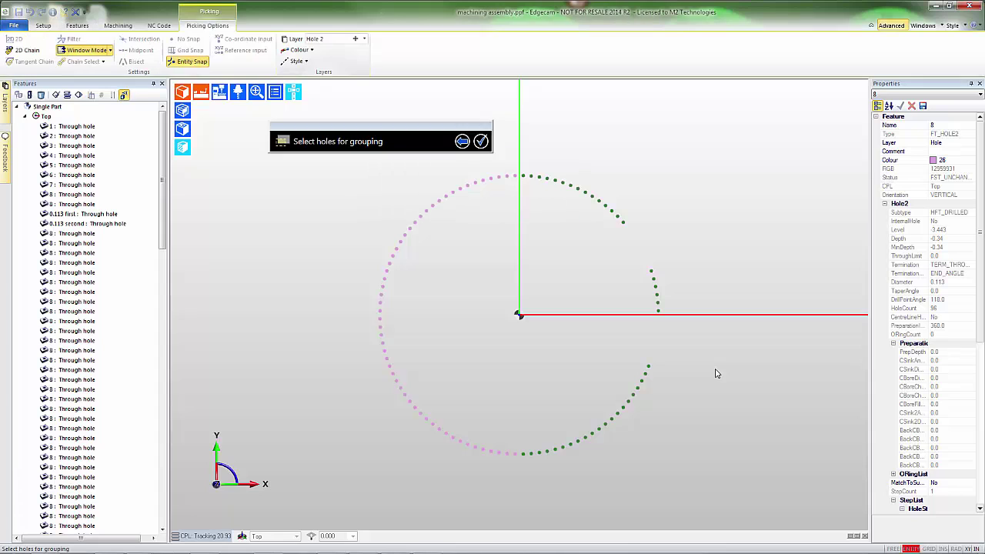
{"action": "left_click_drag", "start_coordinate": [362, 312], "coordinate": [519, 482]}
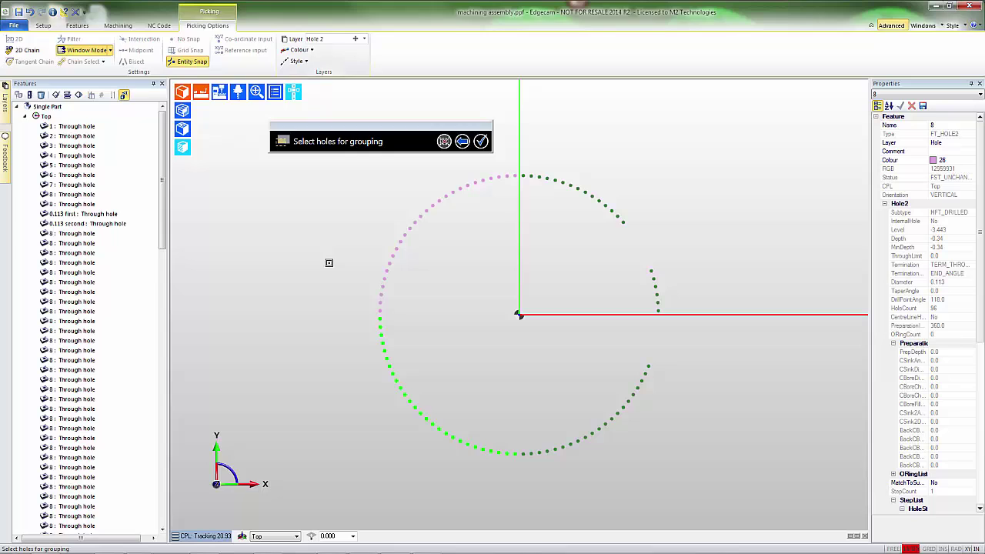
{"action": "right_click", "coordinate": [331, 274]}
{"action": "right_click", "coordinate": [330, 275]}
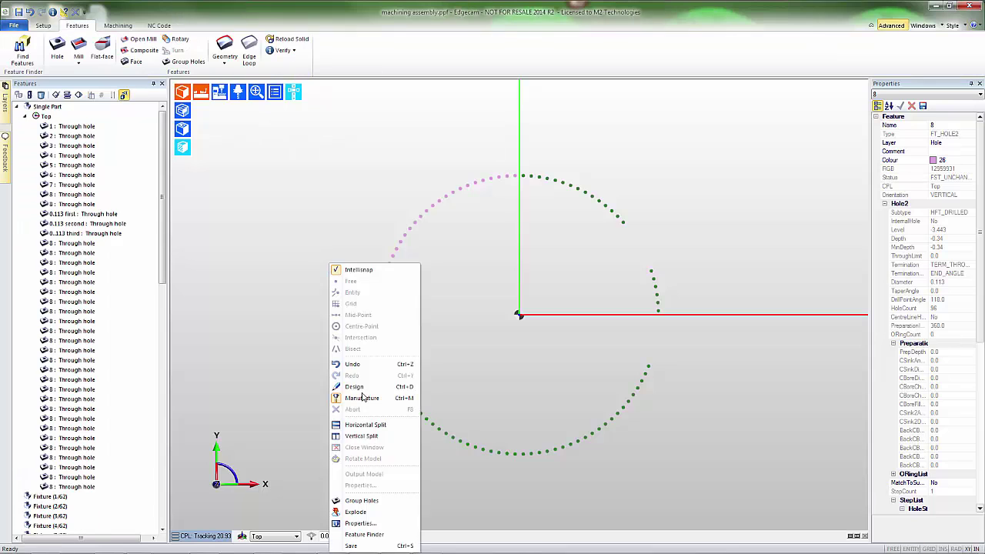
- Group the remaining upper-left quadrant holes as '0.113 four'
{"action": "left_click", "coordinate": [367, 501]}
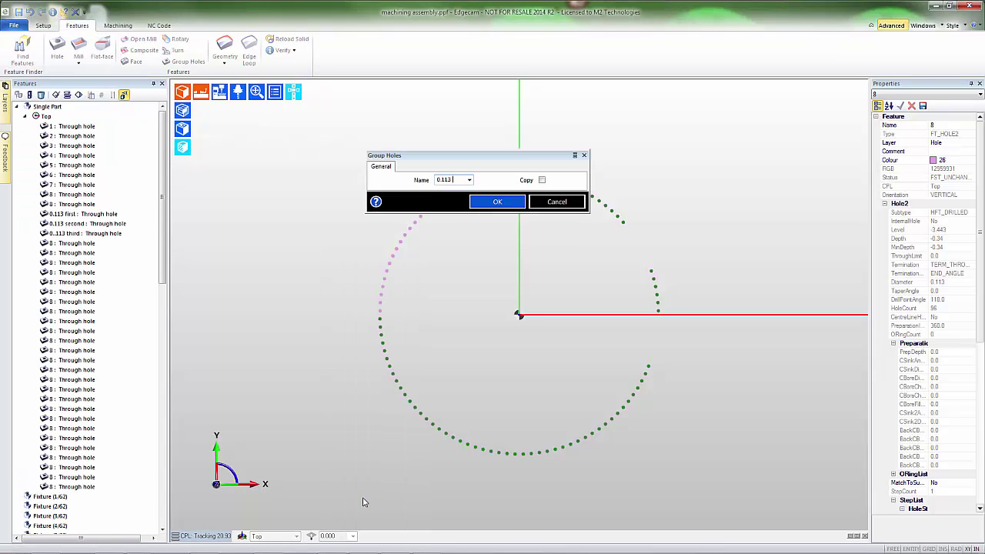
{"action": "type", "text": "0.113 four"}
{"action": "key", "text": "Return"}
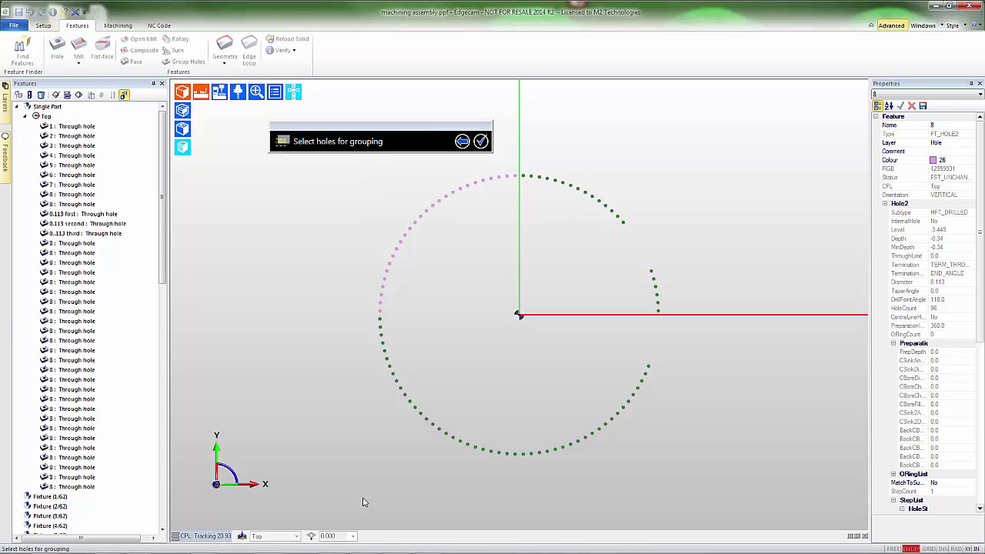
{"action": "left_click_drag", "start_coordinate": [351, 168], "coordinate": [519, 314]}
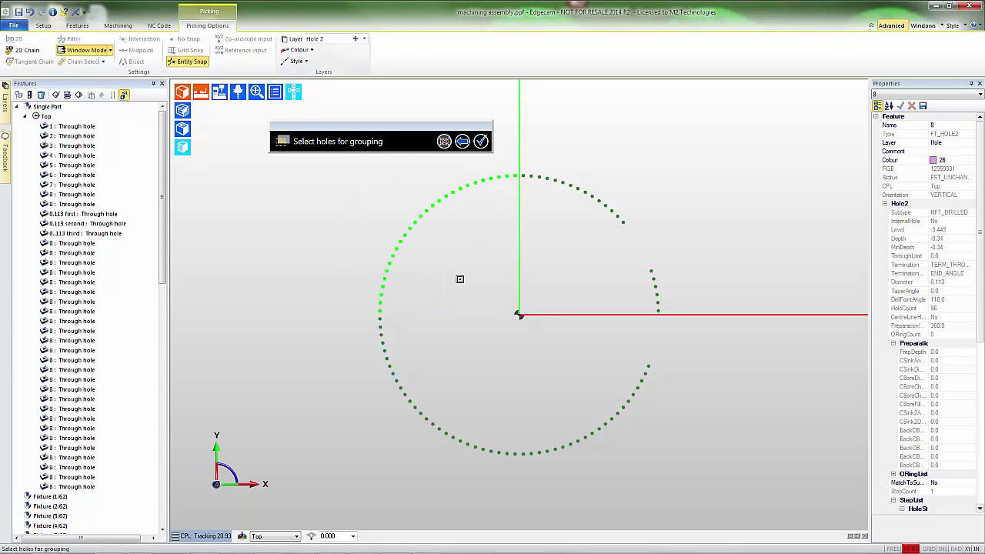
{"action": "right_click", "coordinate": [309, 238]}
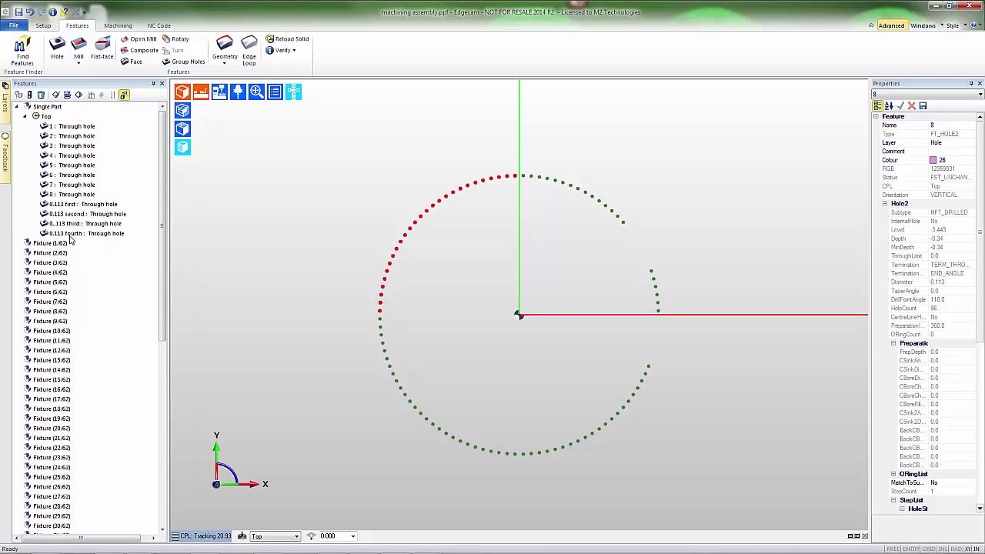
{"action": "left_click", "coordinate": [118, 26]}
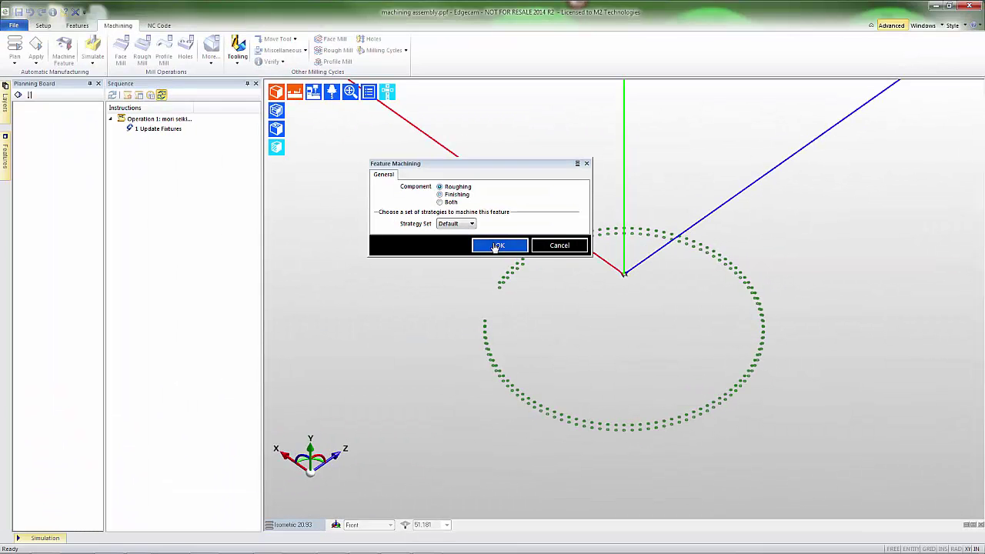
- Machine all the ring's hole features with the Roughing strategy to generate drill steps
{"action": "left_click", "coordinate": [497, 246]}
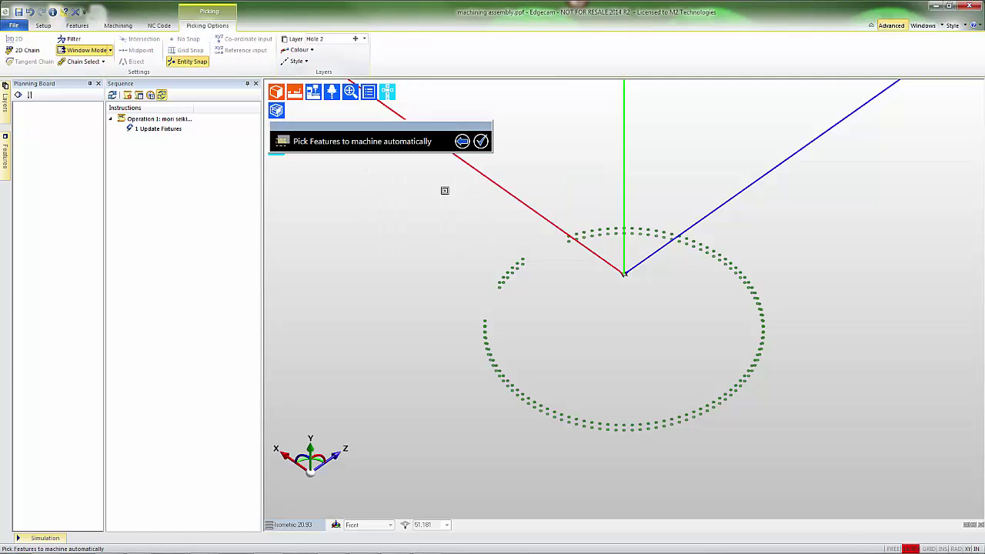
{"action": "left_click_drag", "start_coordinate": [431, 186], "coordinate": [862, 489]}
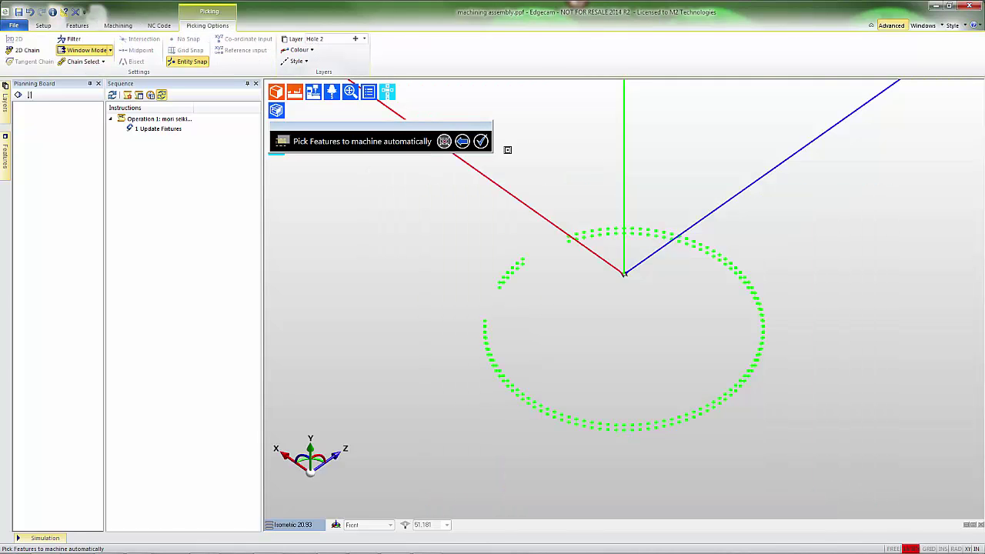
{"action": "left_click", "coordinate": [481, 142]}
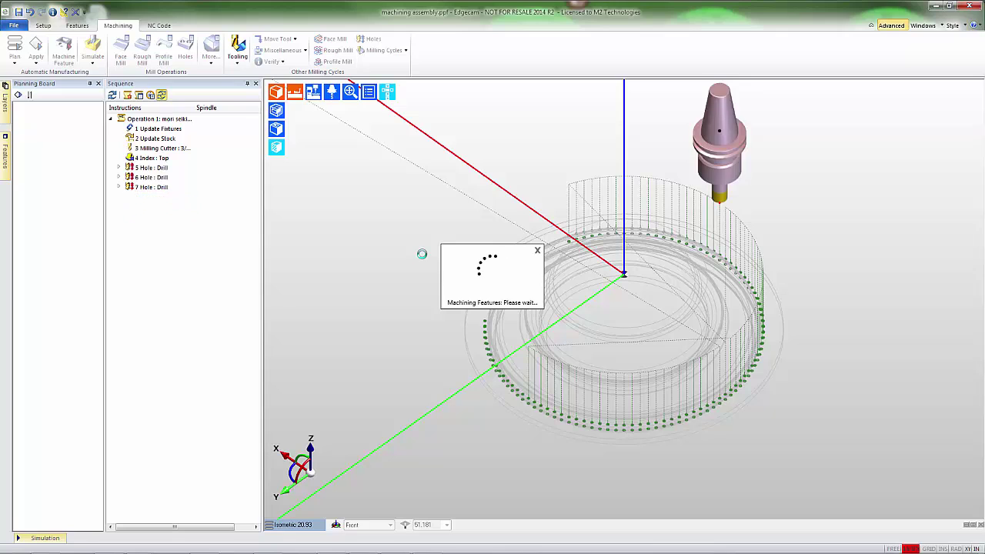
- Machine the back hole group with the Finishing strategy, adding Hole : Drill step 11
{"action": "left_click", "coordinate": [64, 49]}
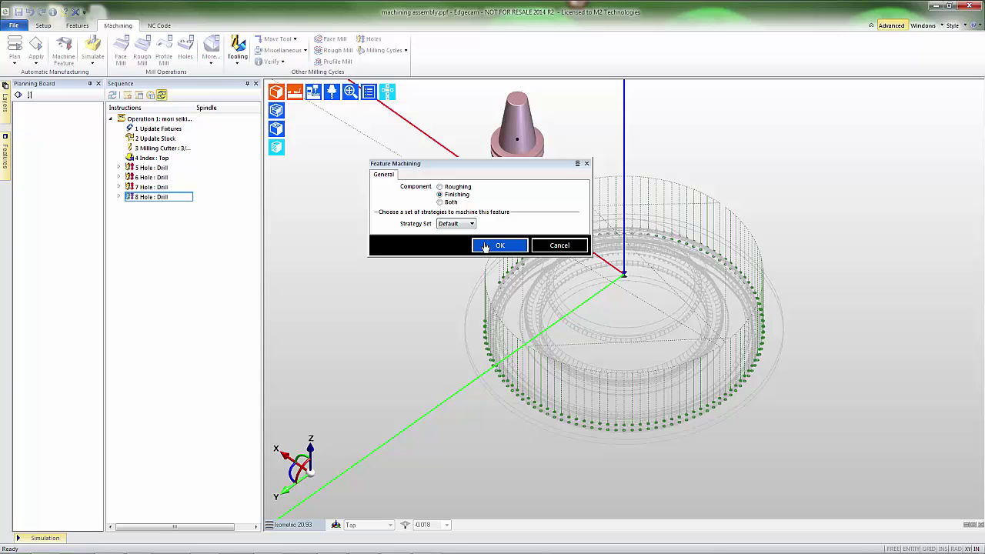
{"action": "left_click", "coordinate": [484, 246]}
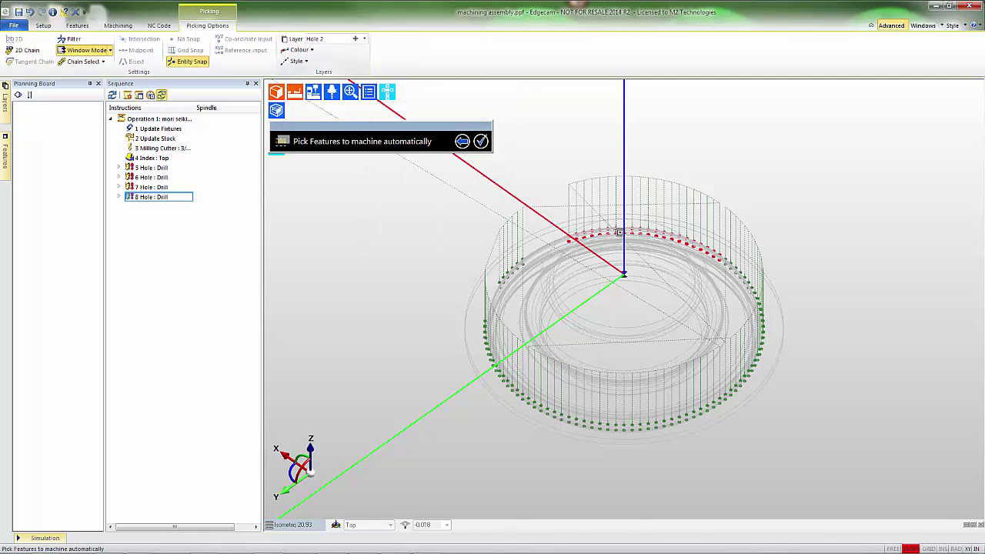
{"action": "left_click", "coordinate": [619, 231]}
{"action": "right_click", "coordinate": [530, 187]}
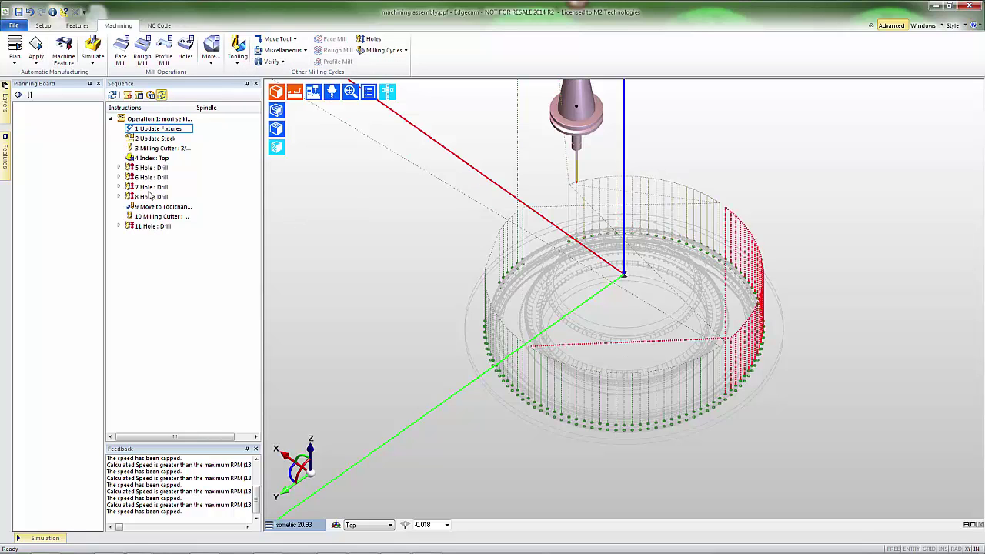
- Move the toolchange step below step 11 and add a 'Check Tool' comment
{"action": "left_click_drag", "start_coordinate": [146, 209], "coordinate": [145, 231]}
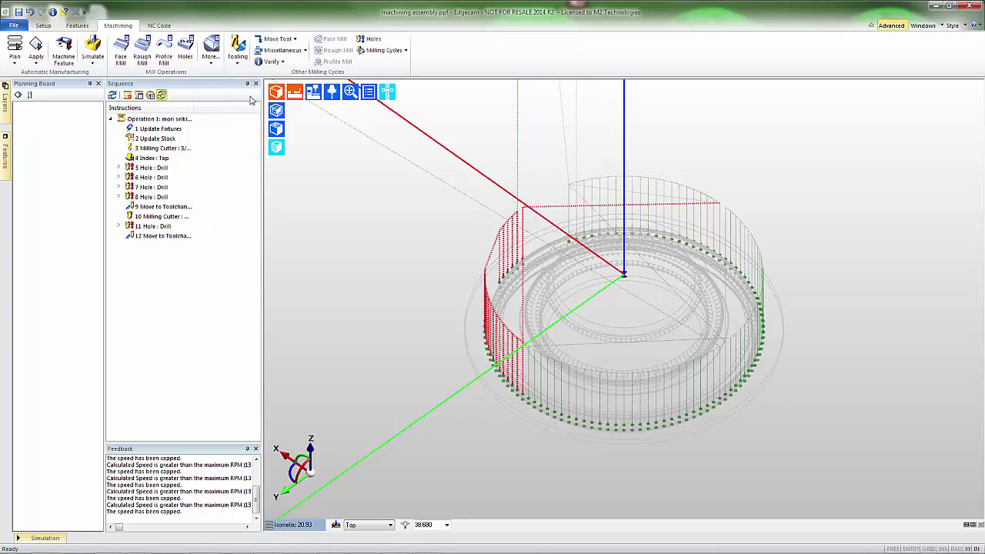
{"action": "left_click", "coordinate": [284, 51]}
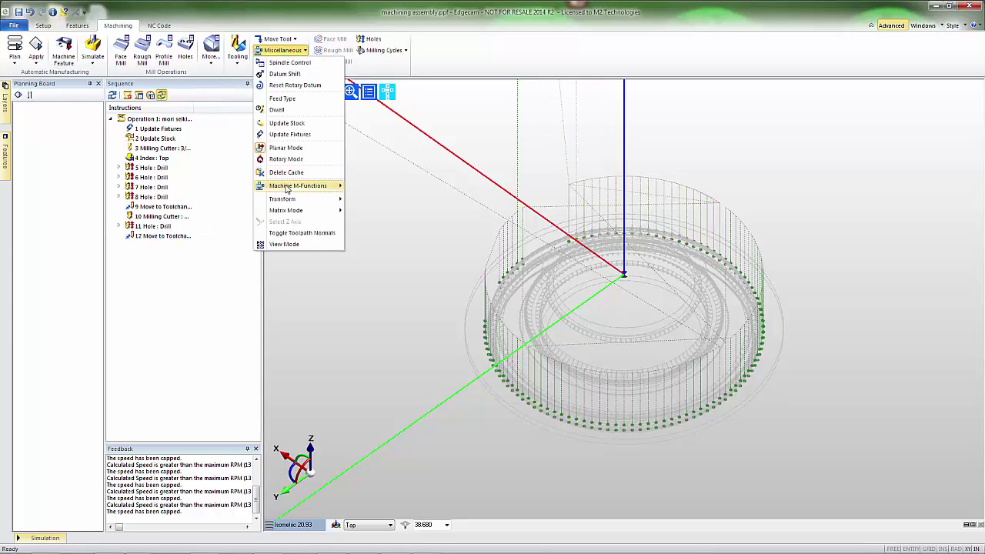
{"action": "mouse_move", "coordinate": [286, 189]}
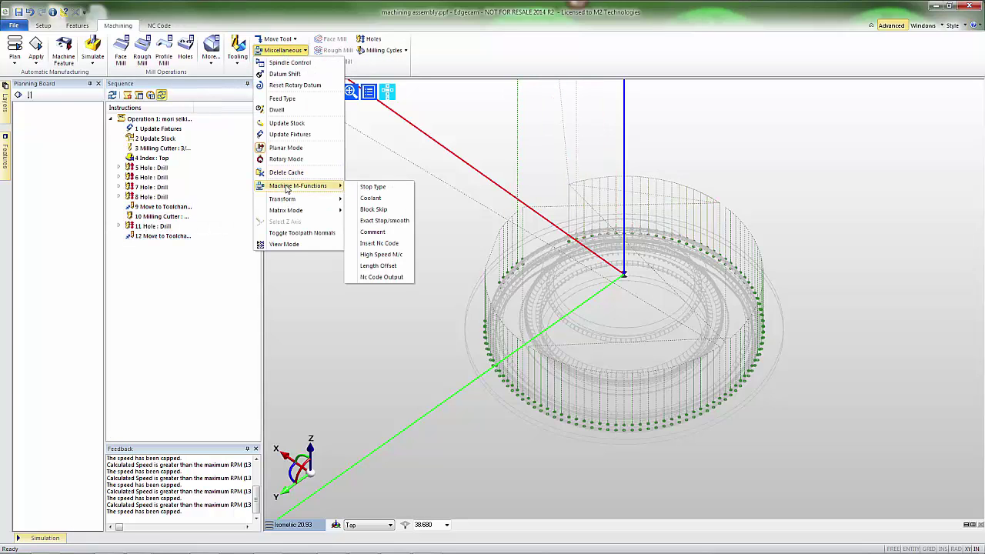
{"action": "left_click", "coordinate": [373, 232]}
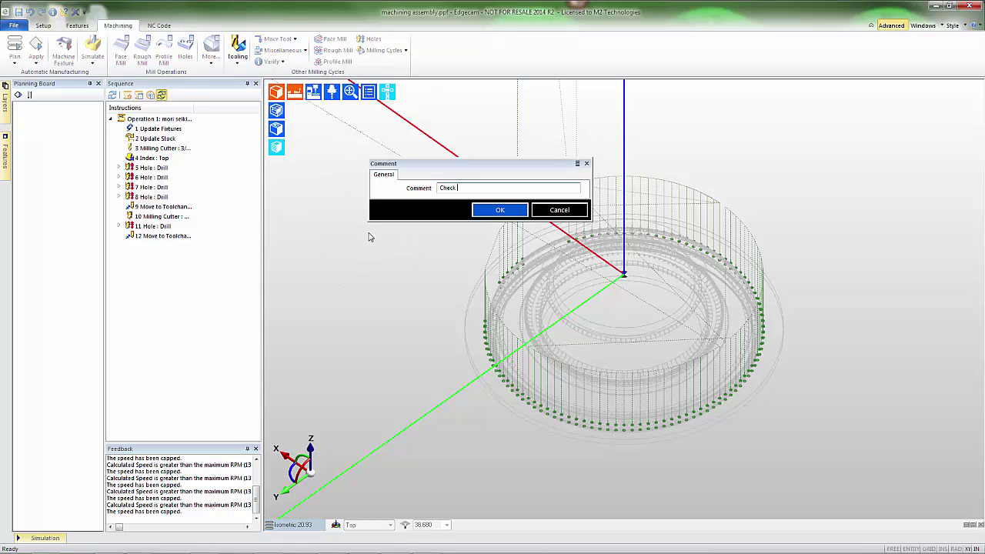
{"action": "type", "text": "Check Tool"}
{"action": "key", "text": "Return"}
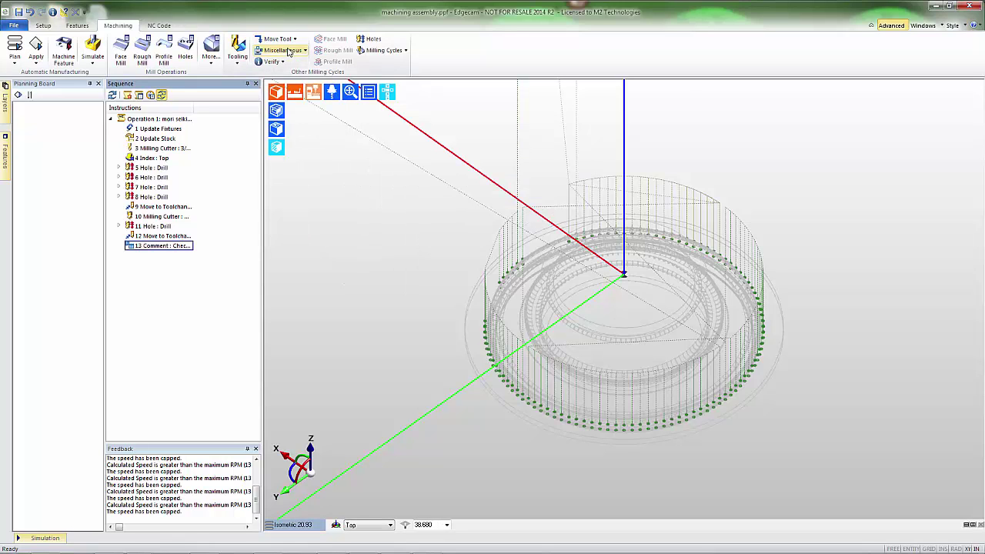
- Add a program Stop Type instruction after the comment
{"action": "left_click", "coordinate": [284, 50]}
{"action": "mouse_move", "coordinate": [300, 187]}
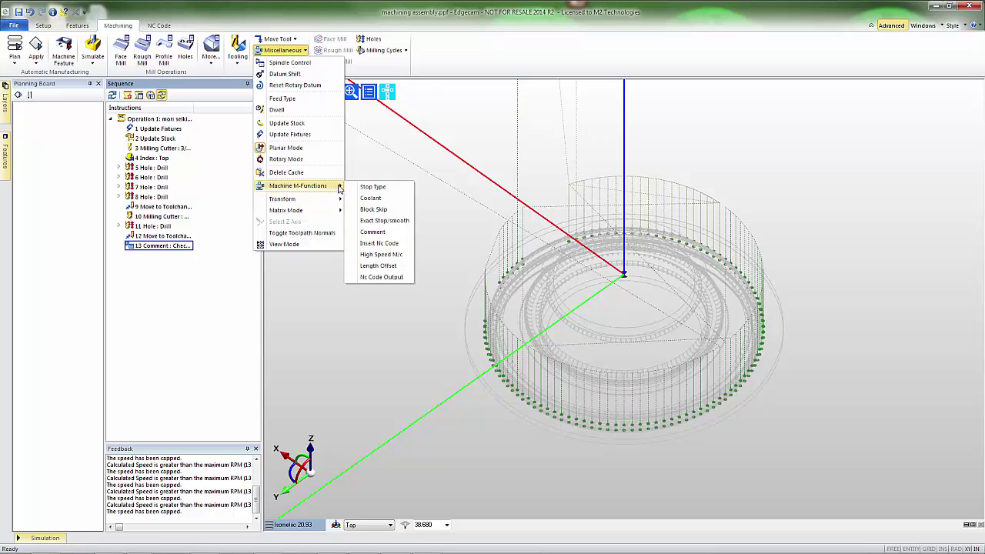
{"action": "left_click", "coordinate": [372, 189]}
{"action": "left_click", "coordinate": [489, 210]}
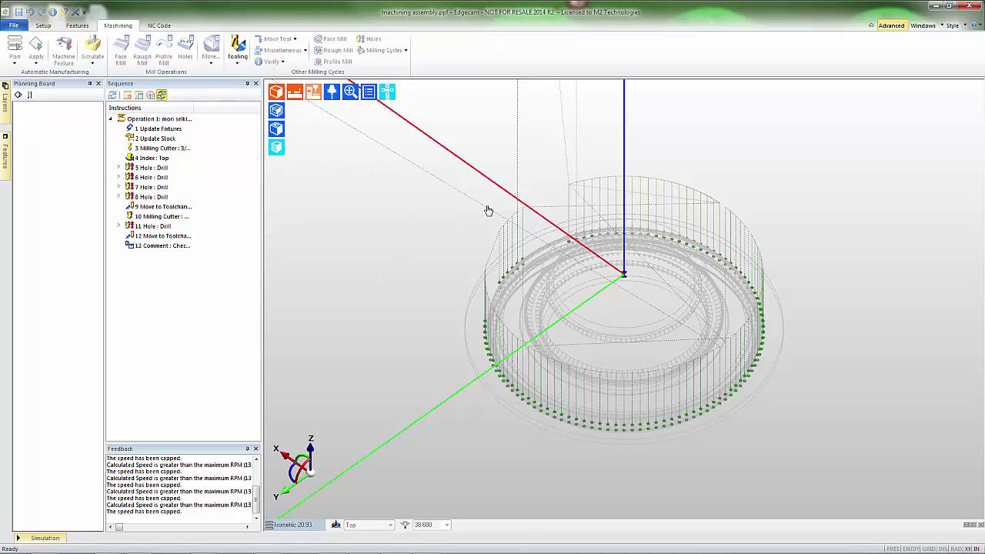
- Copy steps 10–14 to the end of the sequence as steps 15–19
{"action": "left_click", "coordinate": [151, 218]}
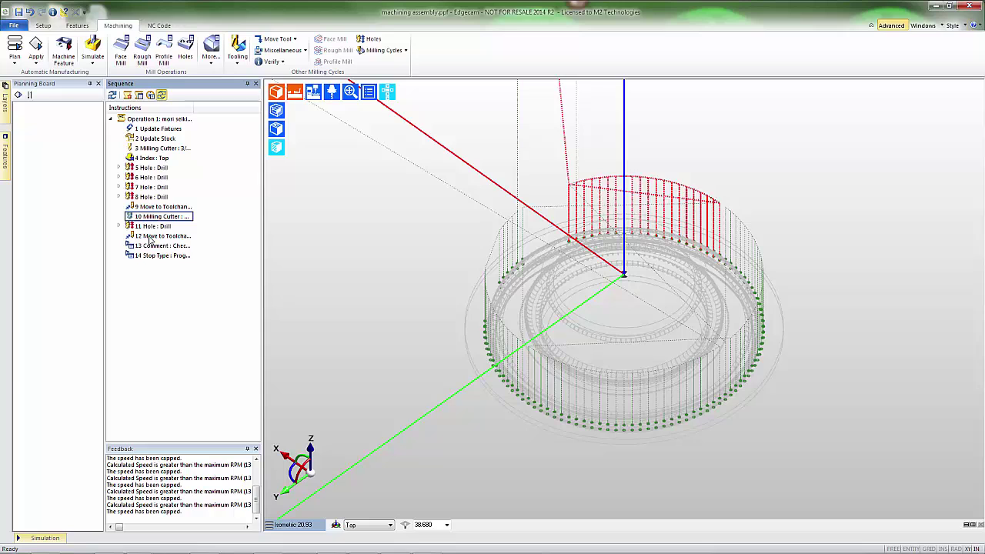
{"action": "left_click", "coordinate": [147, 258], "text": "shift"}
{"action": "left_click_drag", "start_coordinate": [147, 259], "coordinate": [145, 260]}
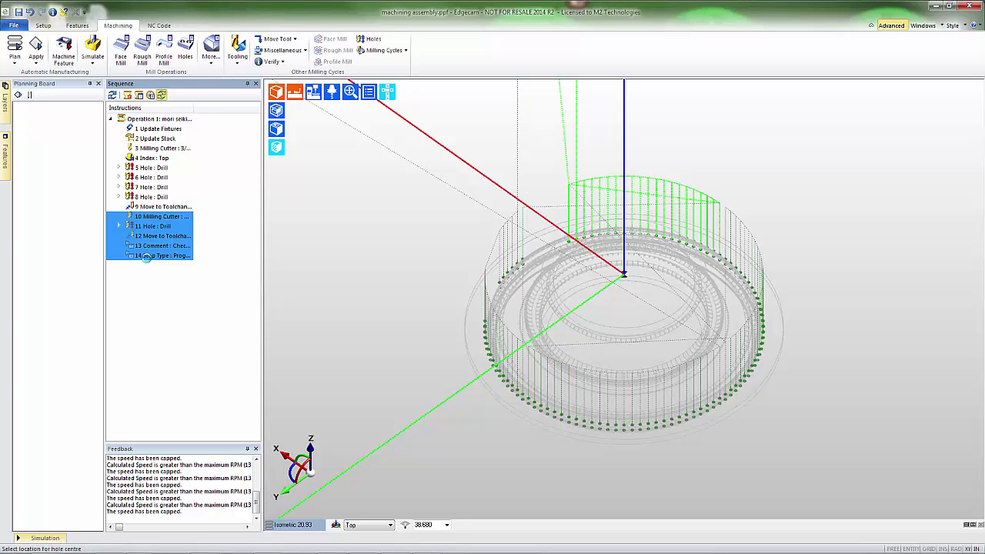
- Re-pick step 16's drilling hole centres on the ring's right side
{"action": "double_click", "coordinate": [149, 274]}
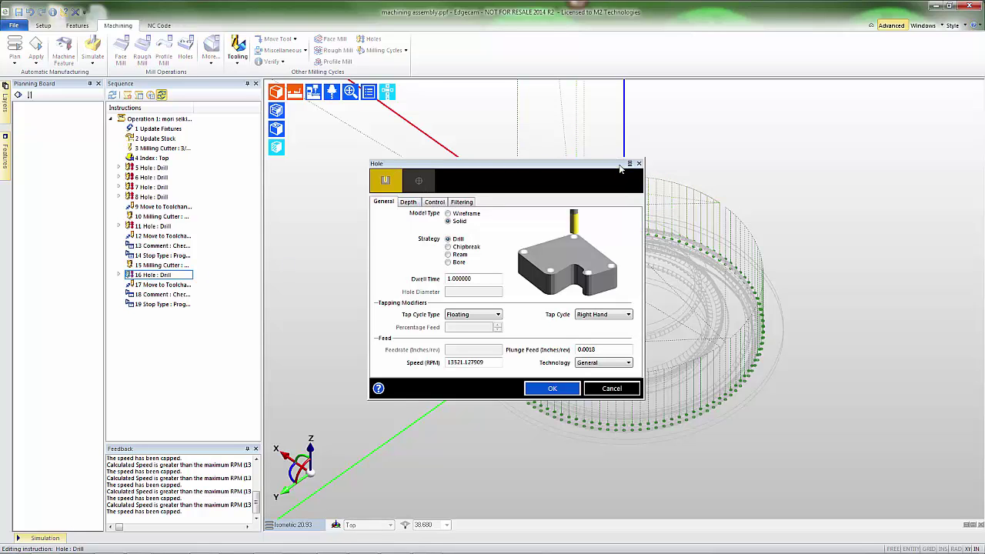
{"action": "left_click", "coordinate": [382, 182]}
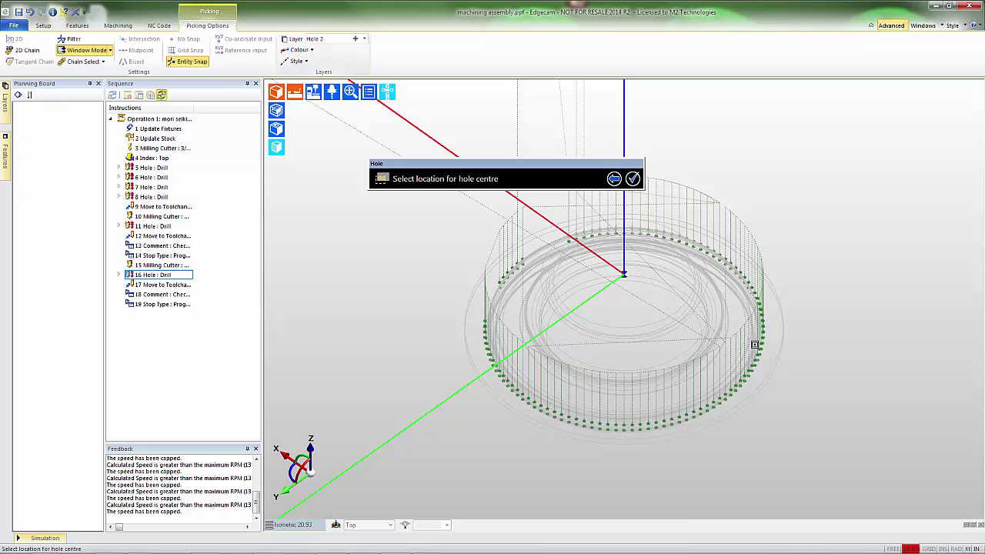
{"action": "left_click", "coordinate": [754, 345]}
{"action": "right_click", "coordinate": [854, 284]}
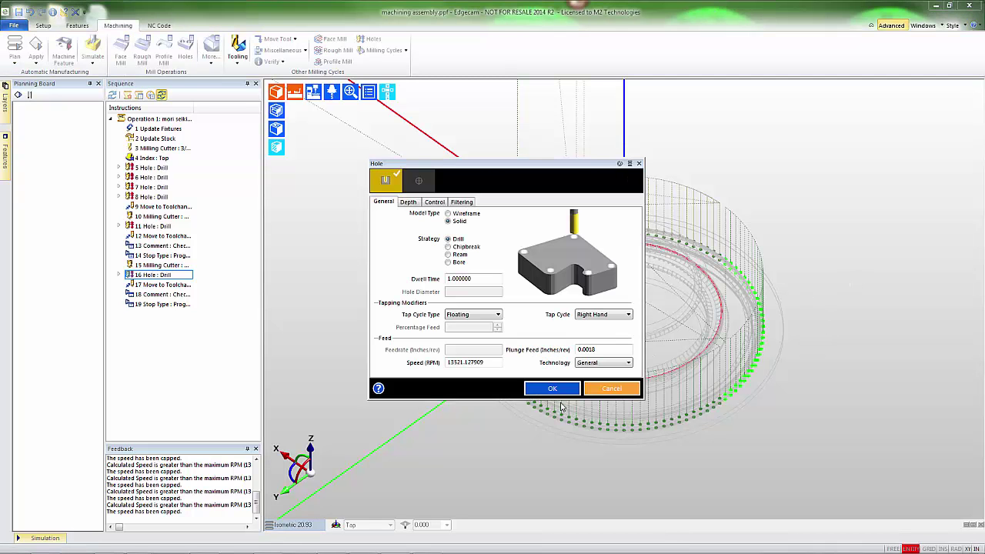
{"action": "left_click", "coordinate": [541, 388]}
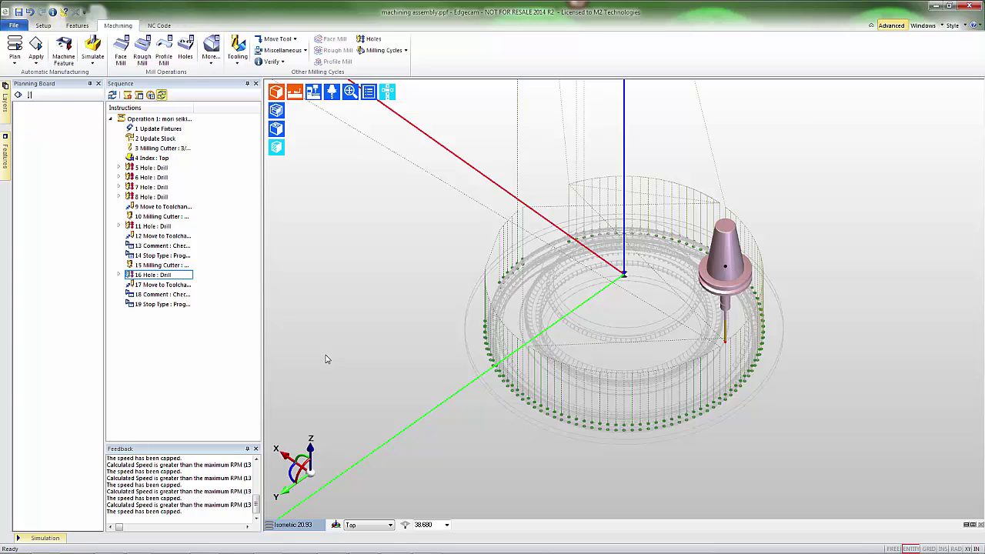
{"action": "left_click", "coordinate": [152, 275]}
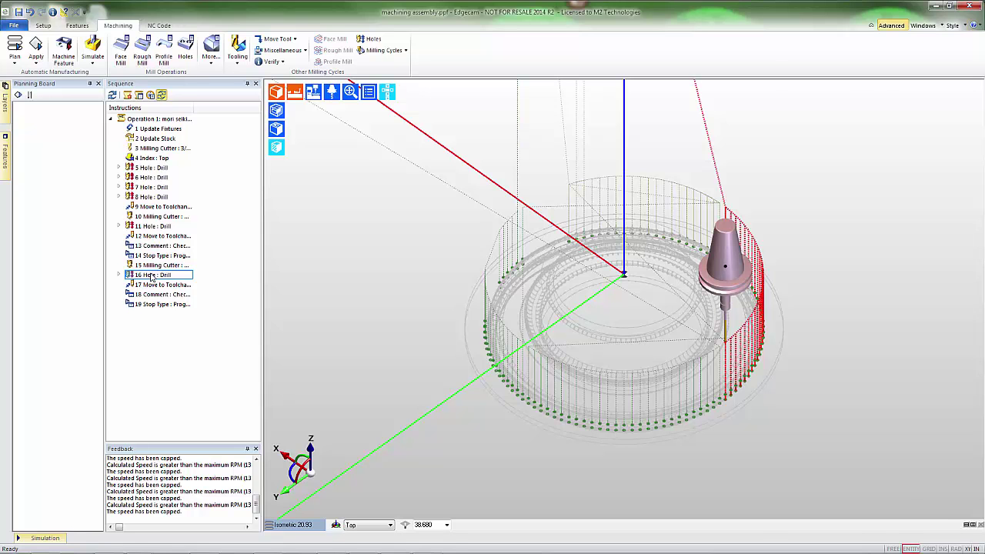
{"action": "left_click", "coordinate": [92, 48]}
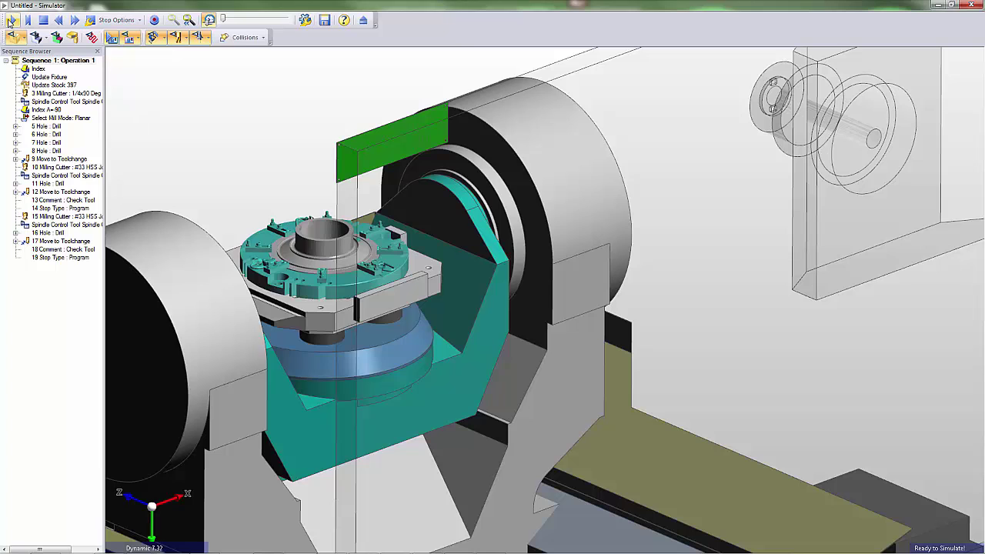
- Play the machining sequence simulation in the Edgecam Simulator
{"action": "left_click", "coordinate": [11, 20]}
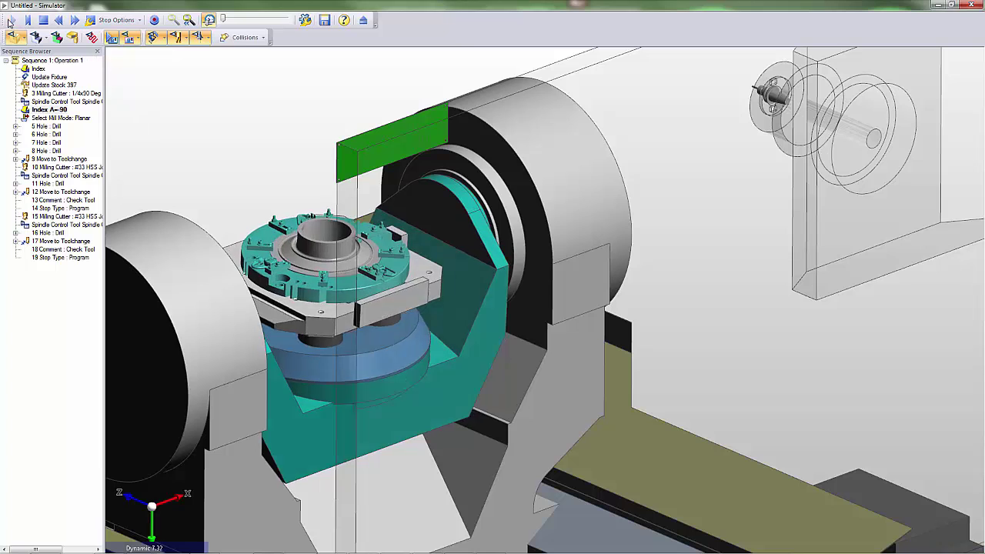